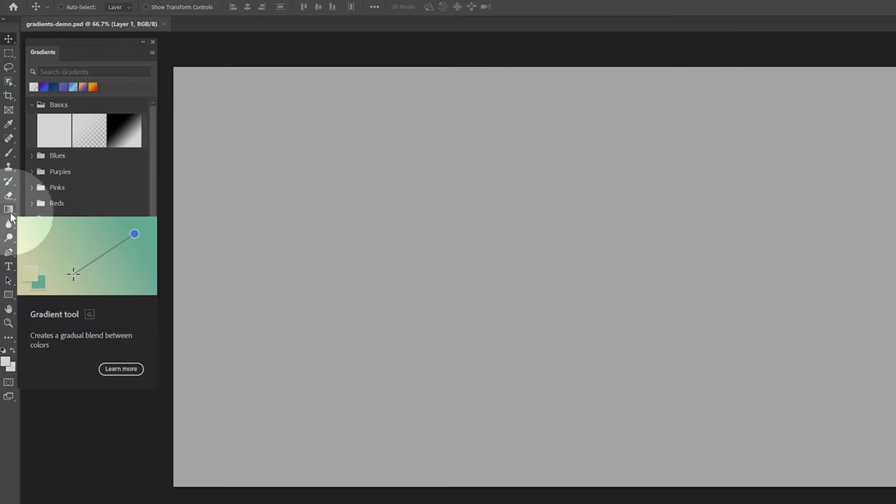
Step: With the Gradient tool, stretch the purple-to-blue gradient's end point further across the canvas and recolor its end stop pink
{"action": "left_click", "coordinate": [9, 212]}
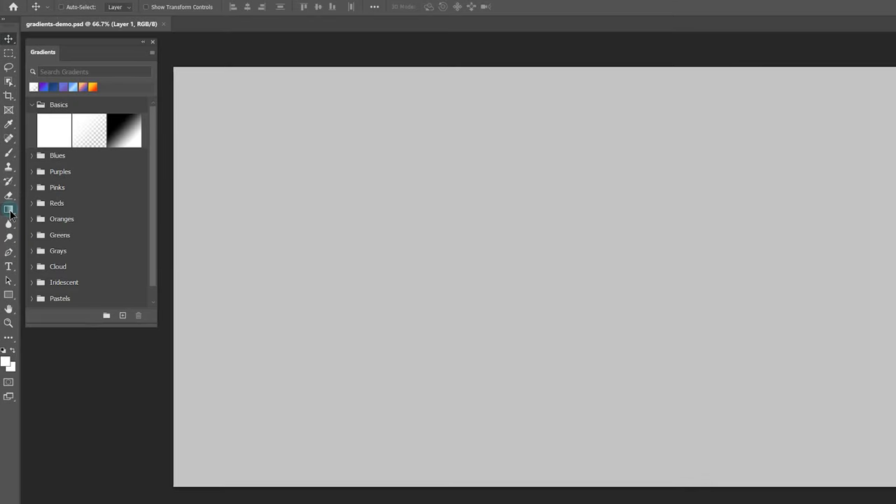
{"action": "left_click", "coordinate": [9, 212]}
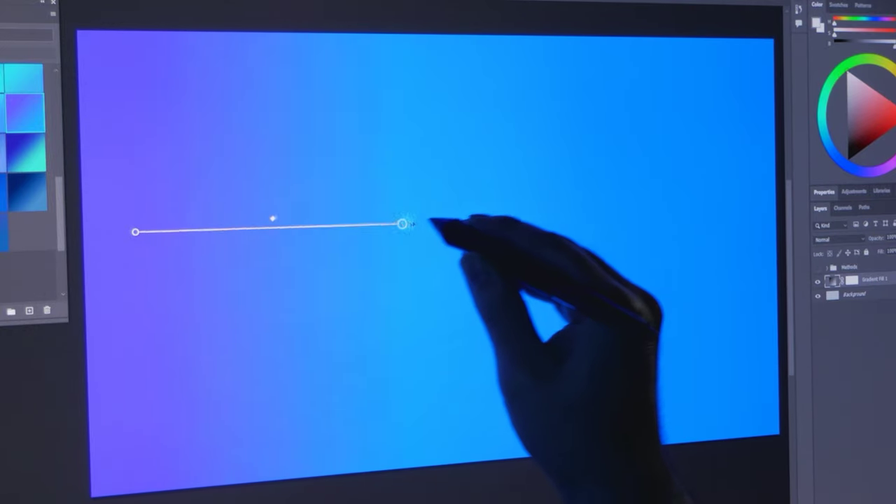
{"action": "left_click_drag", "start_coordinate": [615, 193], "coordinate": [626, 209]}
{"action": "double_click", "coordinate": [626, 211]}
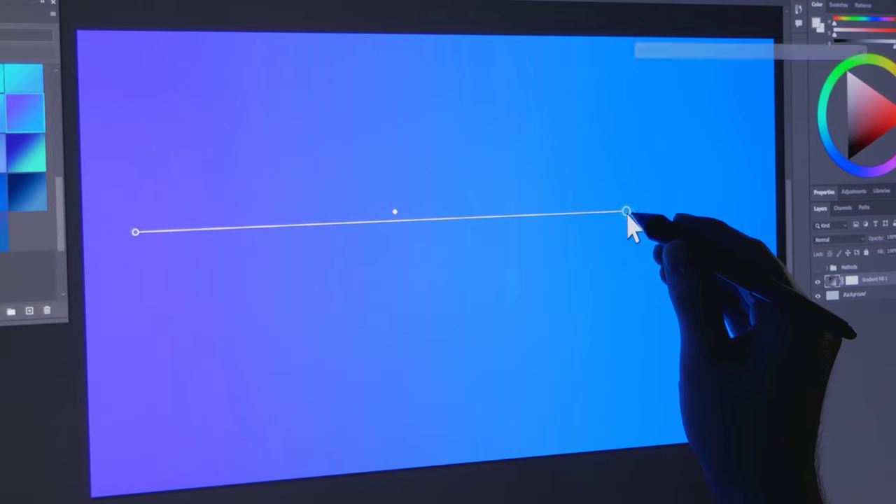
{"action": "left_click_drag", "start_coordinate": [765, 175], "coordinate": [765, 95]}
{"action": "left_click", "coordinate": [839, 71]}
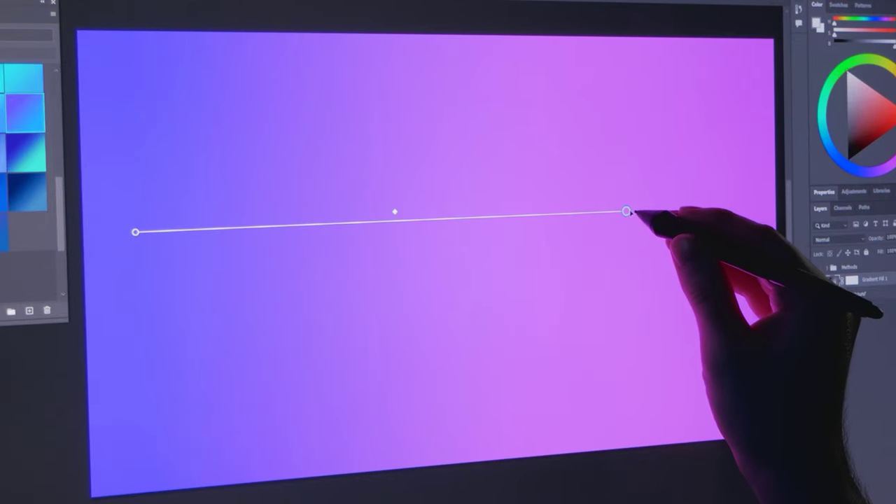
{"action": "mouse_move", "coordinate": [626, 211]}
{"action": "left_mouse_down"}
{"action": "mouse_move", "coordinate": [446, 241]}
{"action": "mouse_move", "coordinate": [624, 210]}
{"action": "left_mouse_up"}
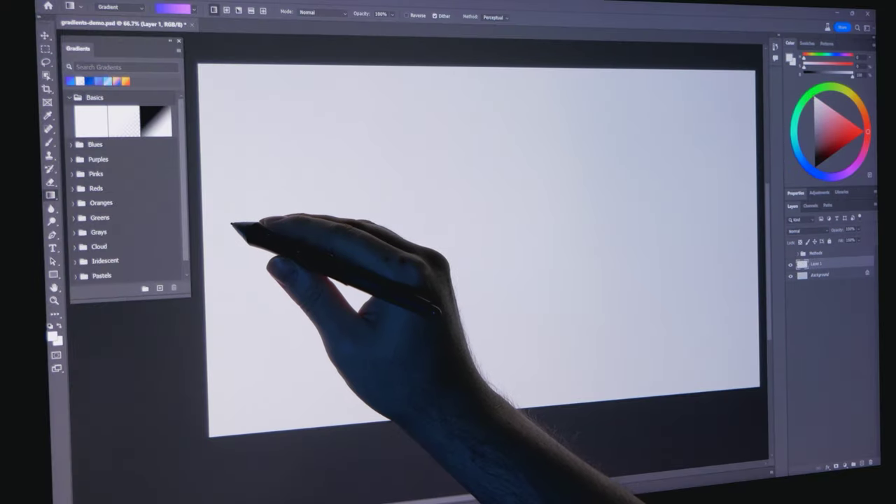
Step: Draw a horizontal blue-to-pink gradient across the blank canvas and reposition both of its end points
{"action": "mouse_move", "coordinate": [240, 227]}
{"action": "left_mouse_down"}
{"action": "mouse_move", "coordinate": [233, 222]}
{"action": "mouse_move", "coordinate": [711, 202]}
{"action": "mouse_move", "coordinate": [560, 229]}
{"action": "mouse_move", "coordinate": [532, 229]}
{"action": "mouse_move", "coordinate": [691, 190]}
{"action": "mouse_move", "coordinate": [695, 219]}
{"action": "left_mouse_up"}
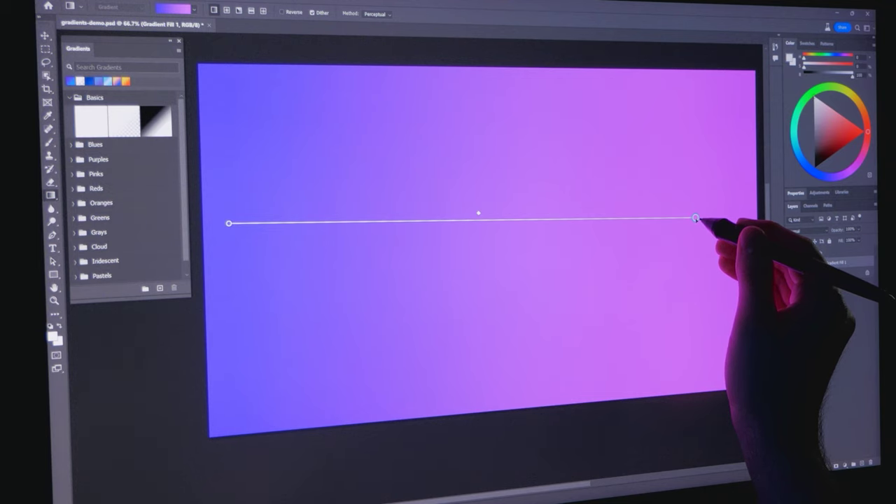
{"action": "left_click_drag", "start_coordinate": [696, 219], "coordinate": [546, 219]}
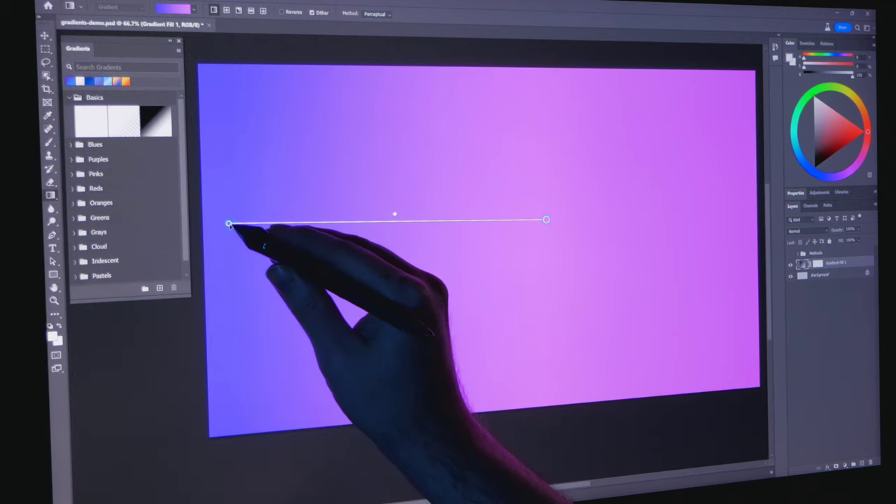
{"action": "left_click_drag", "start_coordinate": [229, 224], "coordinate": [312, 229]}
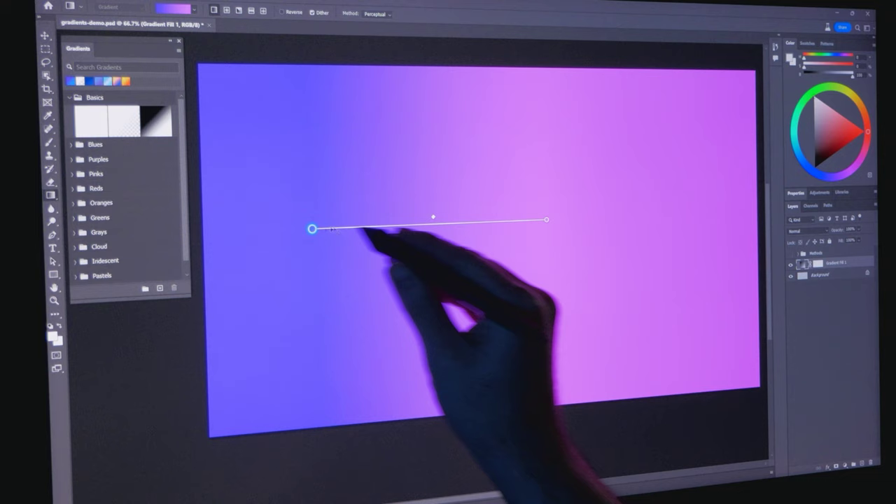
{"action": "left_click_drag", "start_coordinate": [547, 220], "coordinate": [647, 216]}
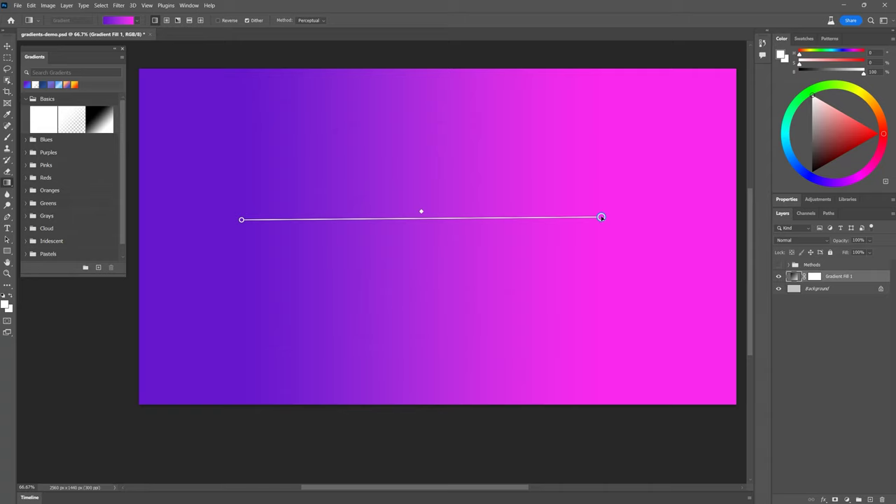
{"action": "left_click_drag", "start_coordinate": [602, 217], "coordinate": [603, 214]}
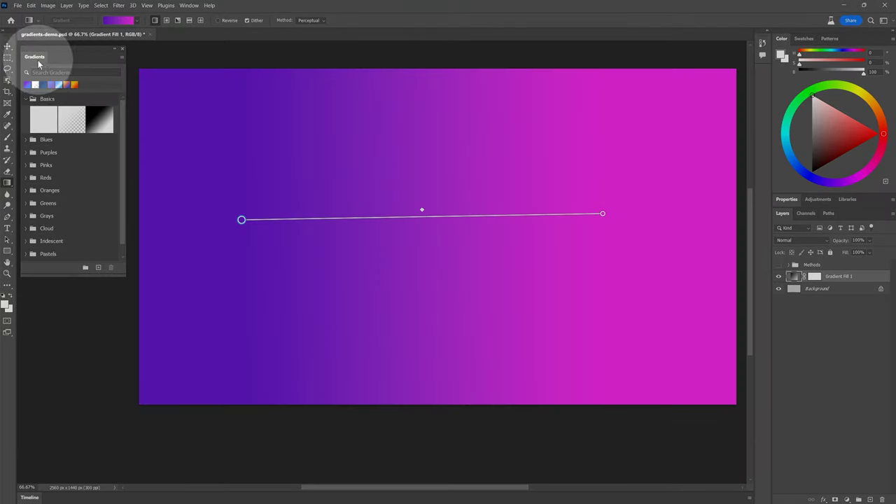
Step: Browse the gradient presets in the Blues, Reds and Greens groups
{"action": "left_click", "coordinate": [26, 139]}
{"action": "left_click", "coordinate": [26, 140]}
{"action": "left_click", "coordinate": [26, 177]}
{"action": "left_click", "coordinate": [25, 177]}
{"action": "left_click", "coordinate": [25, 203]}
{"action": "left_click", "coordinate": [26, 203]}
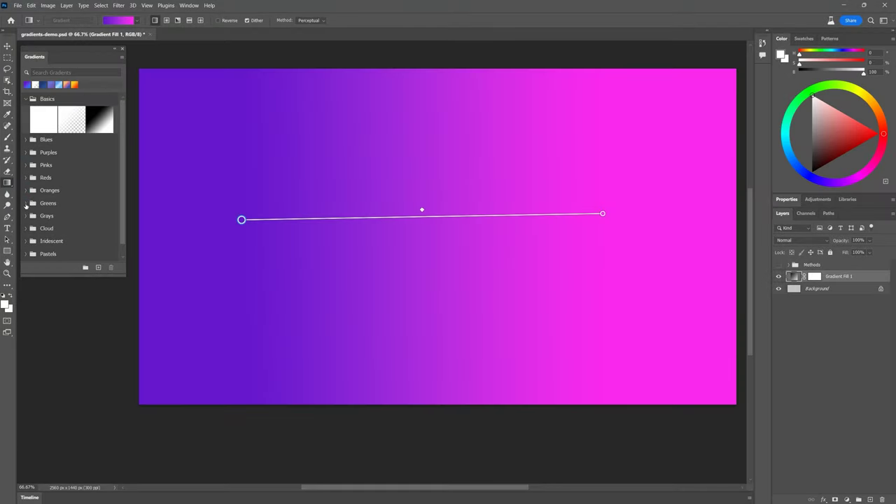
Step: Apply the green preset and the teal-to-yellow preset from the Greens group to the gradient fill in turn
{"action": "left_click", "coordinate": [26, 203]}
{"action": "left_click", "coordinate": [69, 229]}
{"action": "left_click", "coordinate": [73, 251]}
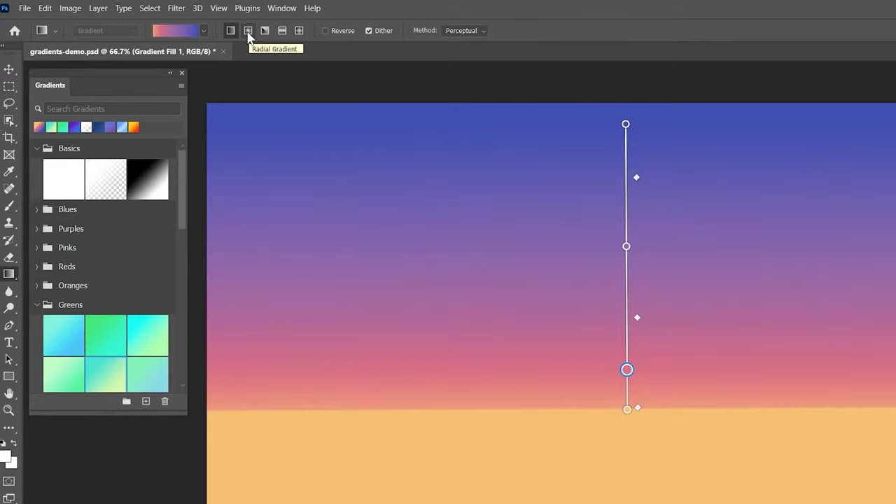
Step: Change the sunset gradient to Radial style, enlarge its radius and spread its inner color stops outward
{"action": "left_click", "coordinate": [248, 30]}
{"action": "left_click_drag", "start_coordinate": [626, 124], "coordinate": [623, 182]}
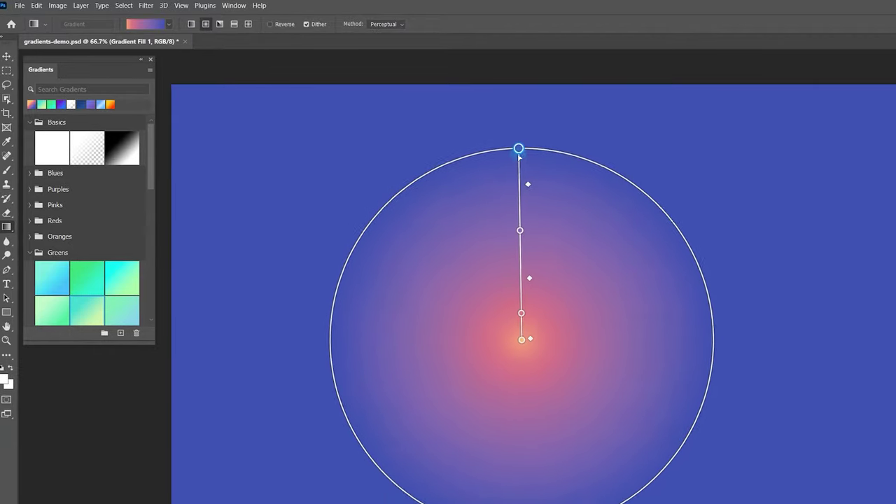
{"action": "left_click_drag", "start_coordinate": [519, 155], "coordinate": [453, 106]}
{"action": "left_click_drag", "start_coordinate": [483, 200], "coordinate": [475, 178]}
{"action": "left_click_drag", "start_coordinate": [511, 294], "coordinate": [500, 257]}
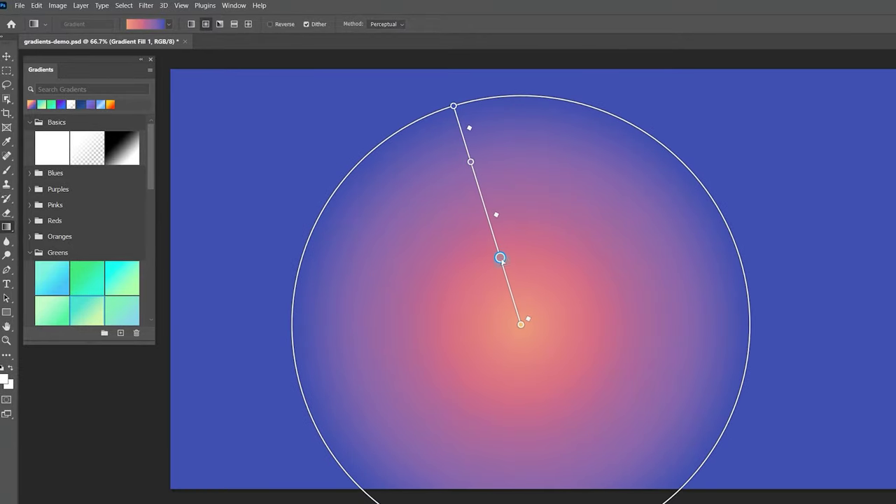
Step: Try the Angle, Reflected and Diamond styles on the sunset gradient
{"action": "left_click", "coordinate": [220, 24]}
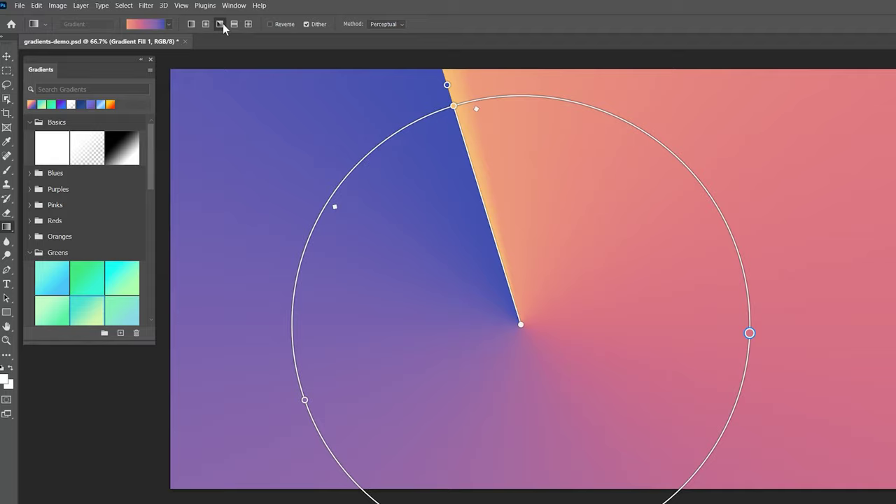
{"action": "left_click", "coordinate": [234, 24]}
{"action": "left_click", "coordinate": [248, 24]}
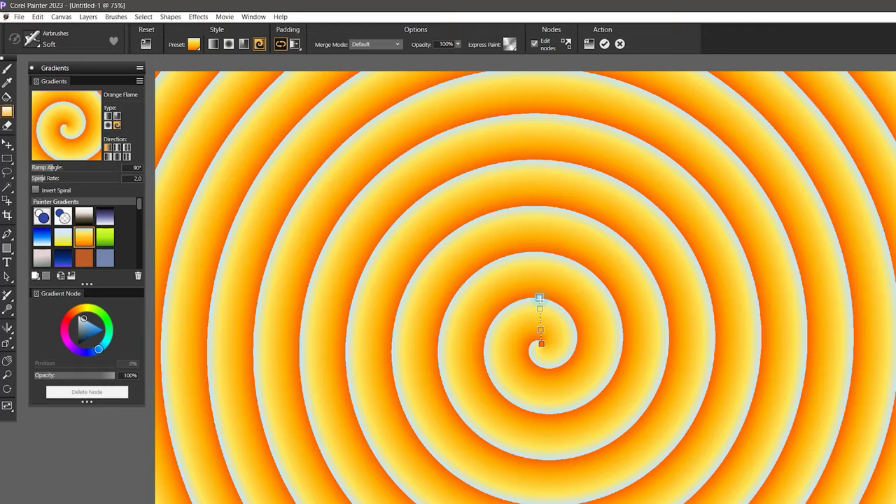
Step: Switch to Corel Painter and move the orange spiral gradient's outer node closer to the spiral's center
{"action": "left_click_drag", "start_coordinate": [539, 298], "coordinate": [540, 314]}
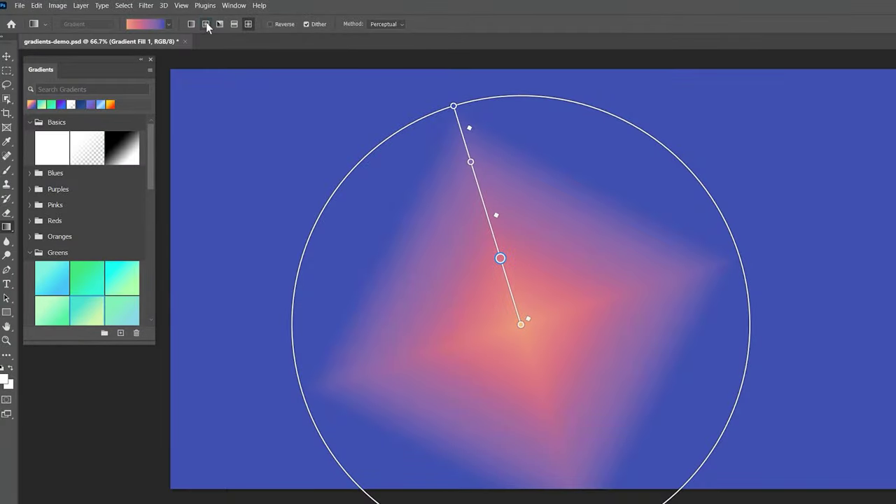
Step: Return the fill to Radial style and use the Basics preset fading to transparency, changing the foreground hue from red to blue
{"action": "left_click", "coordinate": [206, 25]}
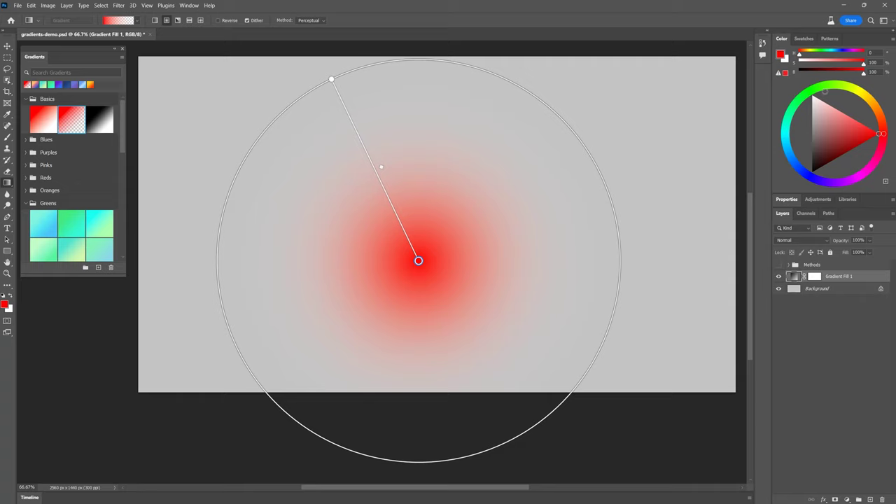
{"action": "left_click", "coordinate": [818, 90]}
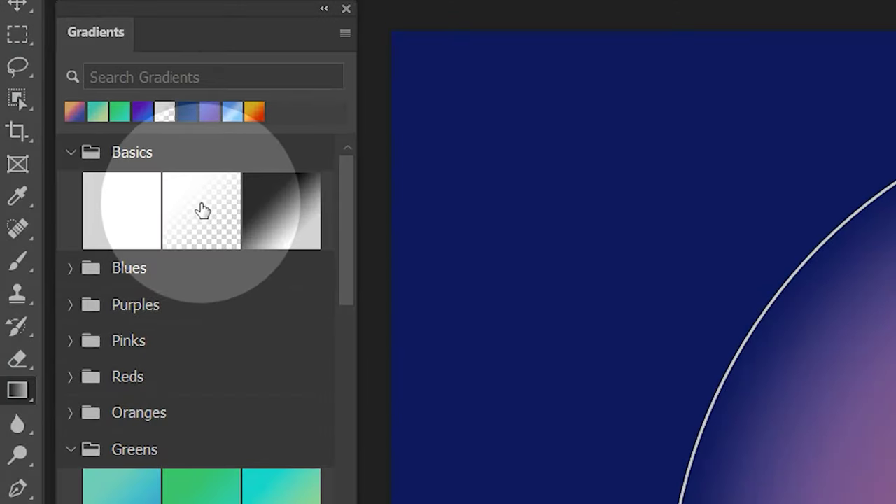
{"action": "left_click", "coordinate": [203, 219]}
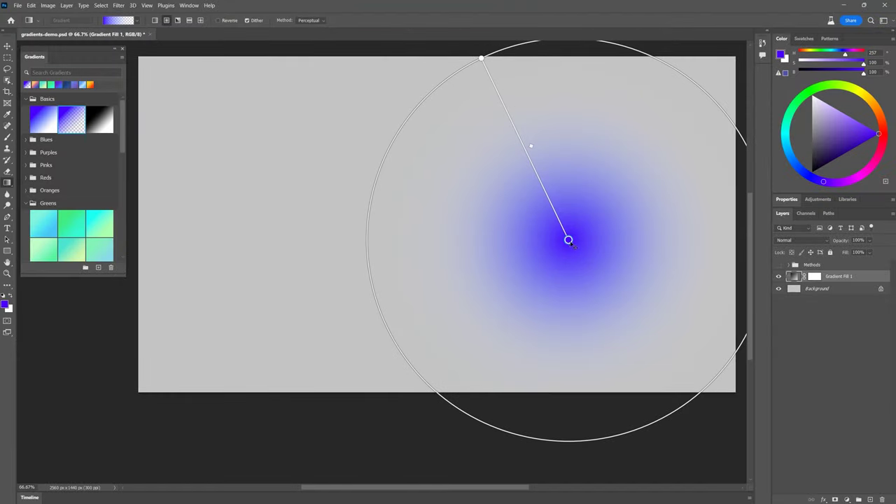
Step: Move the blue radial glow toward the canvas center, hide the Background layer and shift the glow again
{"action": "left_click_drag", "start_coordinate": [568, 241], "coordinate": [550, 240]}
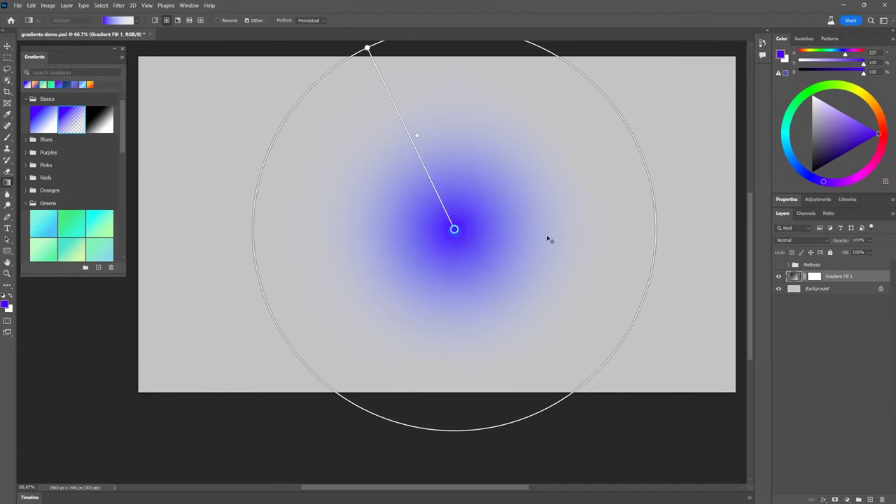
{"action": "left_click", "coordinate": [778, 288]}
{"action": "left_click_drag", "start_coordinate": [462, 233], "coordinate": [481, 236]}
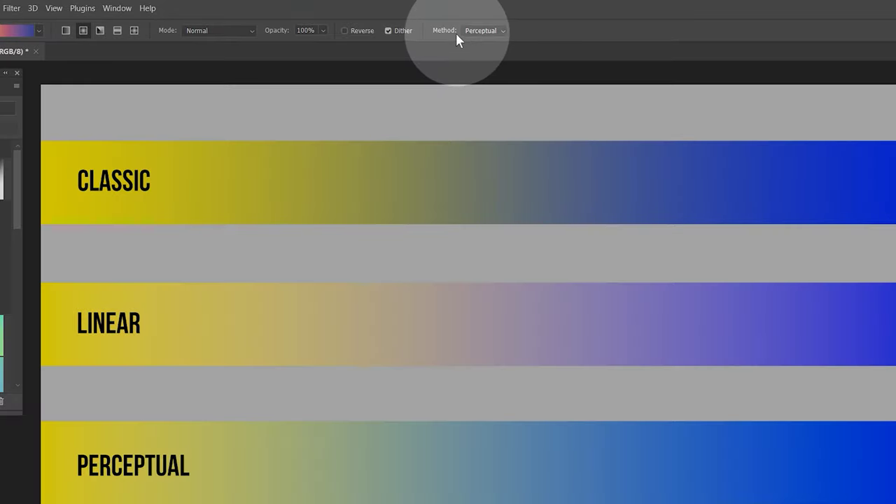
Step: Set the gradient's interpolation method to Classic and open the method choices again
{"action": "left_click", "coordinate": [498, 32]}
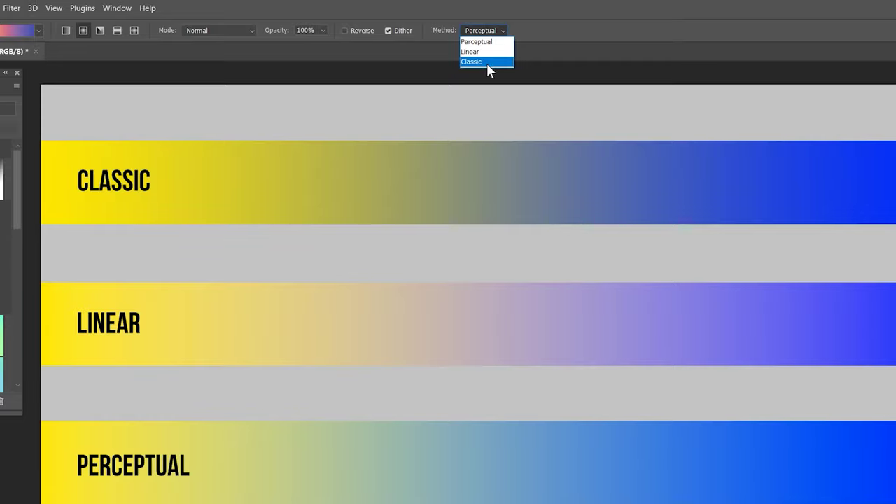
{"action": "left_click", "coordinate": [487, 62]}
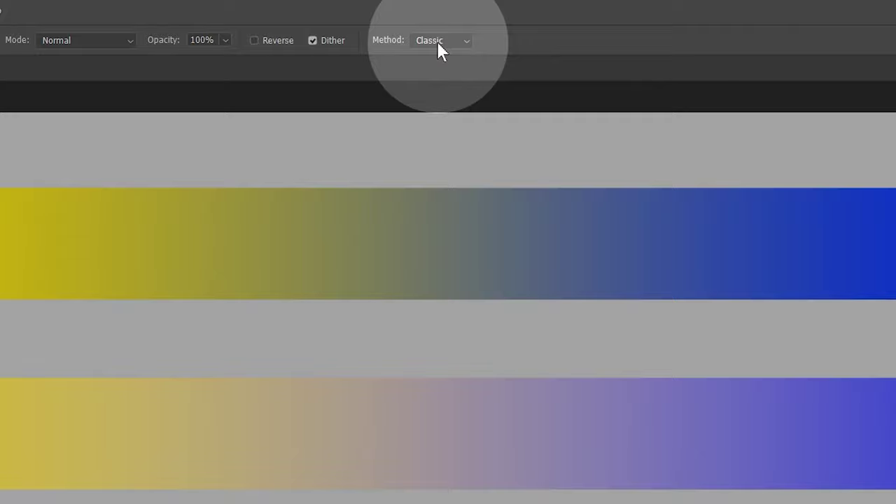
{"action": "left_click", "coordinate": [437, 41]}
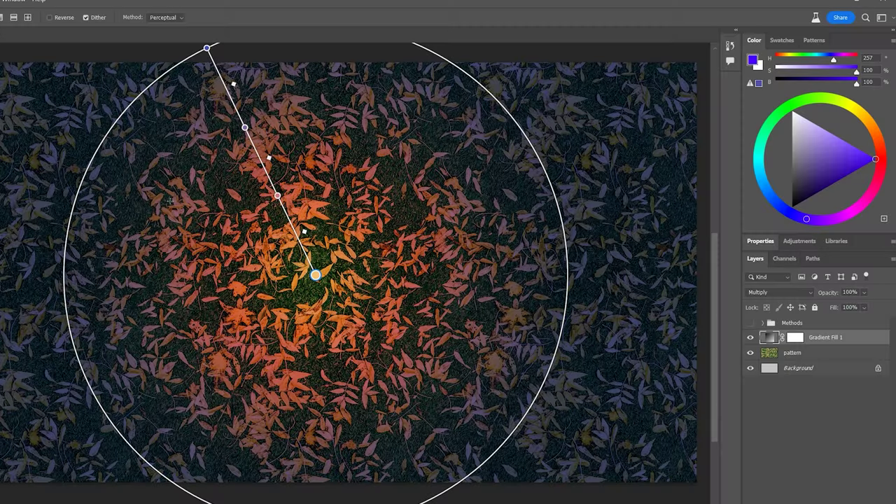
Step: Nudge the radial gradient's position over the leaf pattern and set the Gradient Fill 1 layer's blend mode to Multiply
{"action": "mouse_move", "coordinate": [294, 257]}
{"action": "left_mouse_down"}
{"action": "mouse_move", "coordinate": [302, 271]}
{"action": "mouse_move", "coordinate": [211, 232]}
{"action": "mouse_move", "coordinate": [336, 223]}
{"action": "mouse_move", "coordinate": [292, 246]}
{"action": "left_mouse_up"}
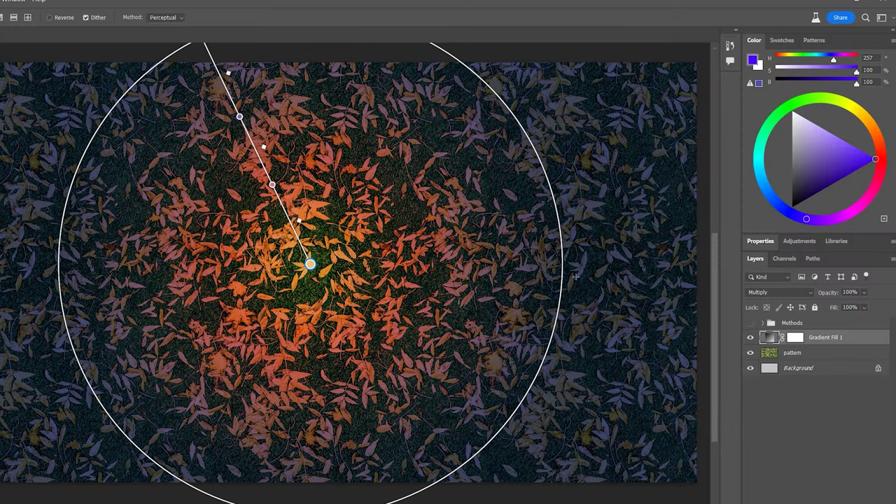
{"action": "left_click", "coordinate": [780, 294]}
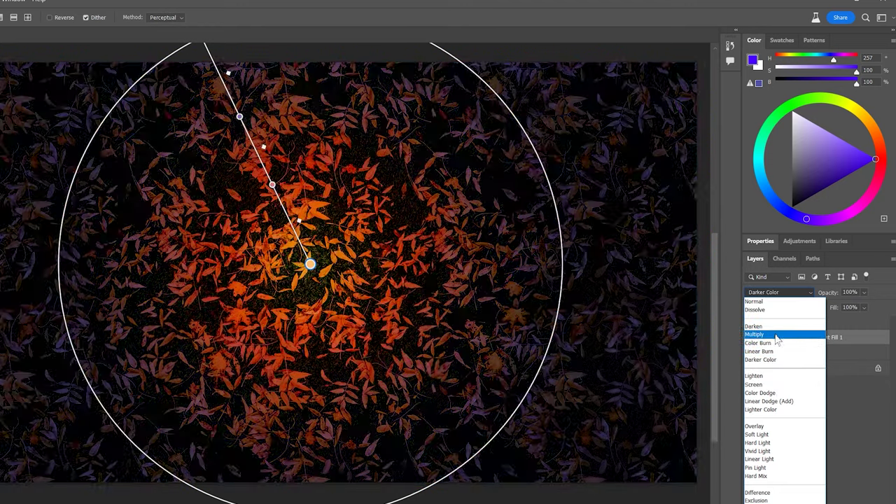
{"action": "left_click", "coordinate": [771, 335]}
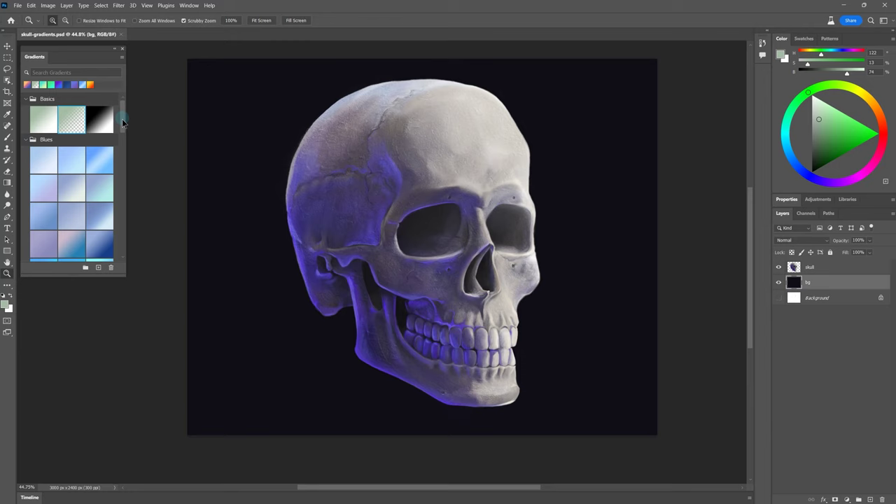
Step: Add a violet-to-blue gradient fill from the Blues presets above the bg layer and make it a vertical linear gradient behind the skull
{"action": "left_click_drag", "start_coordinate": [122, 123], "coordinate": [124, 166]}
{"action": "left_click", "coordinate": [109, 130]}
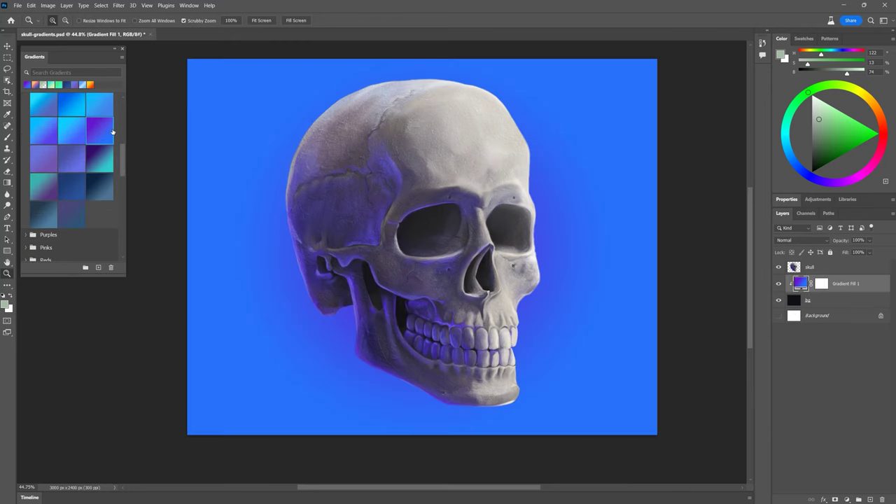
{"action": "key", "text": "g"}
{"action": "left_click", "coordinate": [155, 20]}
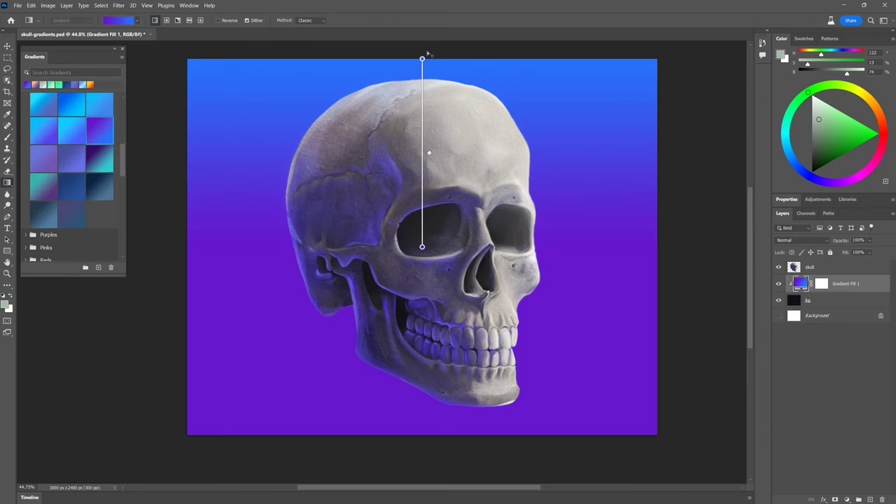
{"action": "left_click_drag", "start_coordinate": [423, 59], "coordinate": [423, 70]}
{"action": "left_click", "coordinate": [8, 46]}
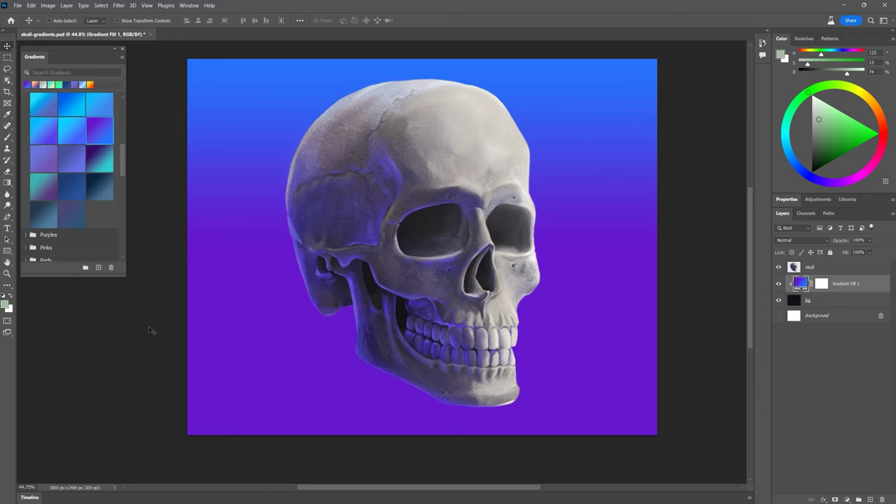
Step: Try the indigo and navy Blues presets on the skull's background fill, and apply the dark purple-to-turquoise preset
{"action": "left_click", "coordinate": [72, 158]}
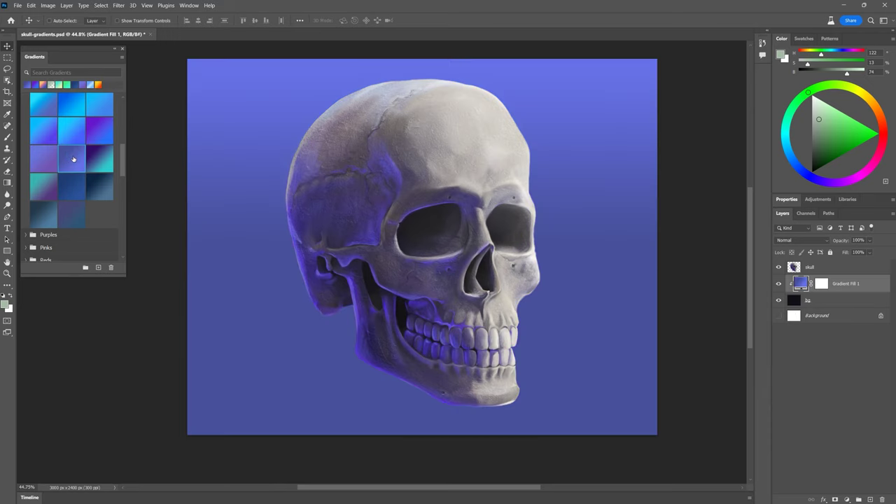
{"action": "left_click", "coordinate": [75, 188]}
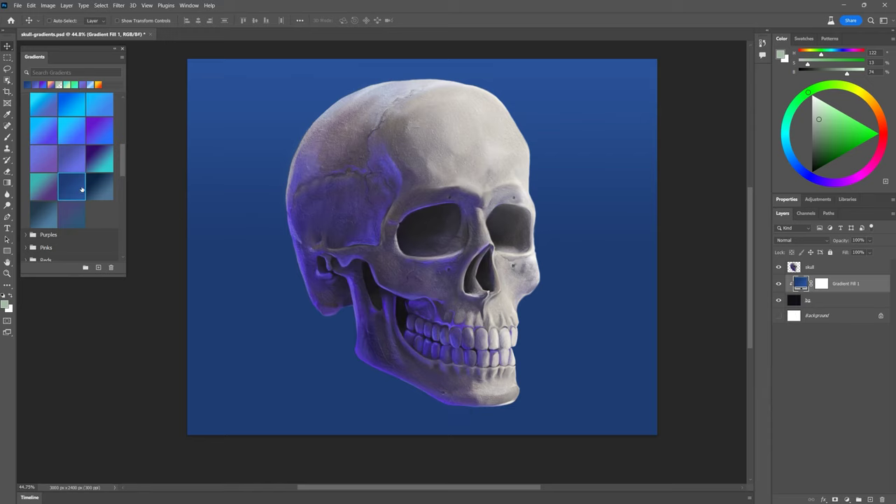
{"action": "left_click", "coordinate": [100, 160]}
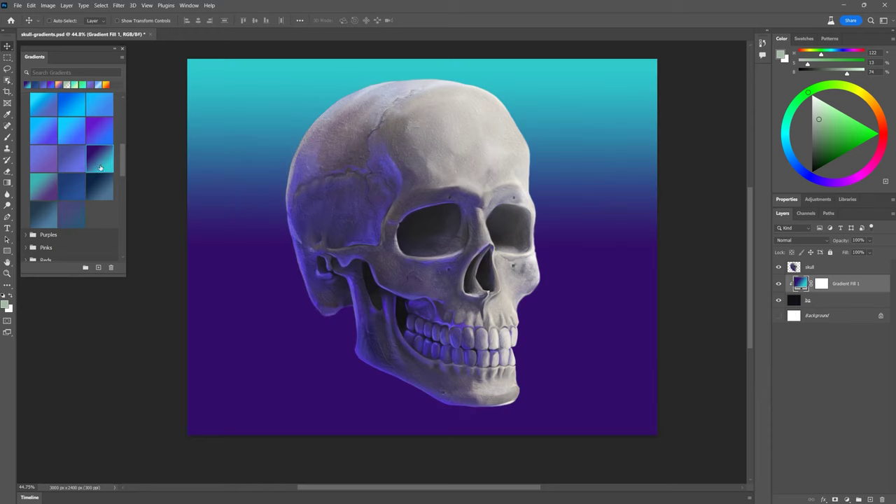
Step: Rotate the skull's background gradient diagonally, with dark purple at the lower left and turquoise at the upper right
{"action": "left_click", "coordinate": [8, 182]}
{"action": "left_click_drag", "start_coordinate": [422, 61], "coordinate": [420, 206]}
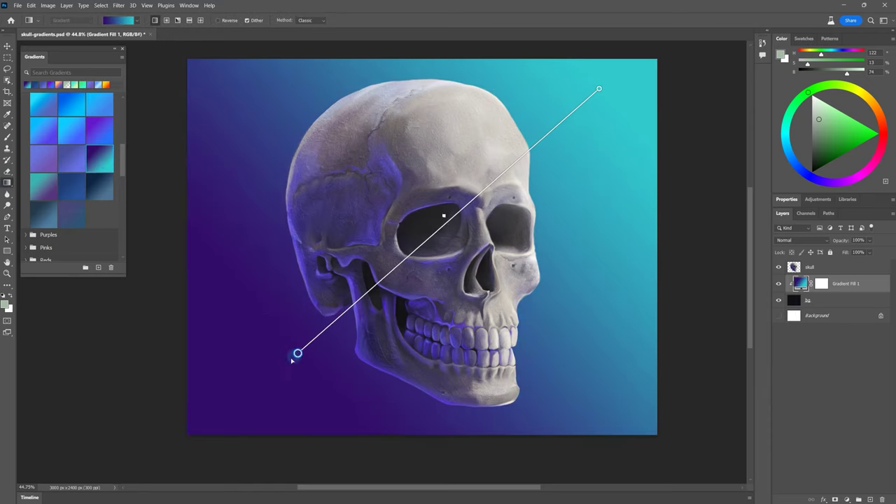
Step: Extend the skull background gradient's dark end toward the lower-left corner and apply the orange-pink-to-blue preset
{"action": "left_click_drag", "start_coordinate": [297, 354], "coordinate": [255, 387]}
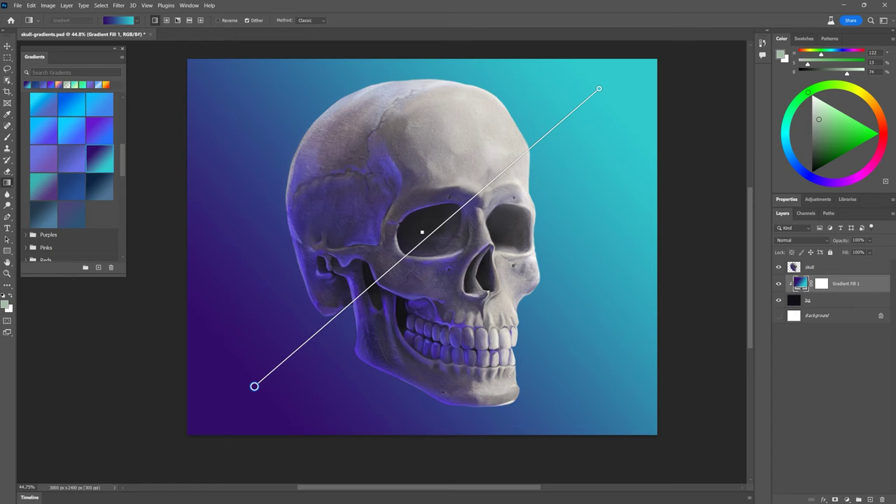
{"action": "left_click", "coordinate": [62, 87]}
Step: Recolor the background gradient's upper-right end stop to bright green 00ff18 and give the neighboring blue-violet stop a new color
{"action": "double_click", "coordinate": [600, 89]}
{"action": "left_click", "coordinate": [726, 172]}
{"action": "left_click_drag", "start_coordinate": [694, 122], "coordinate": [723, 89]}
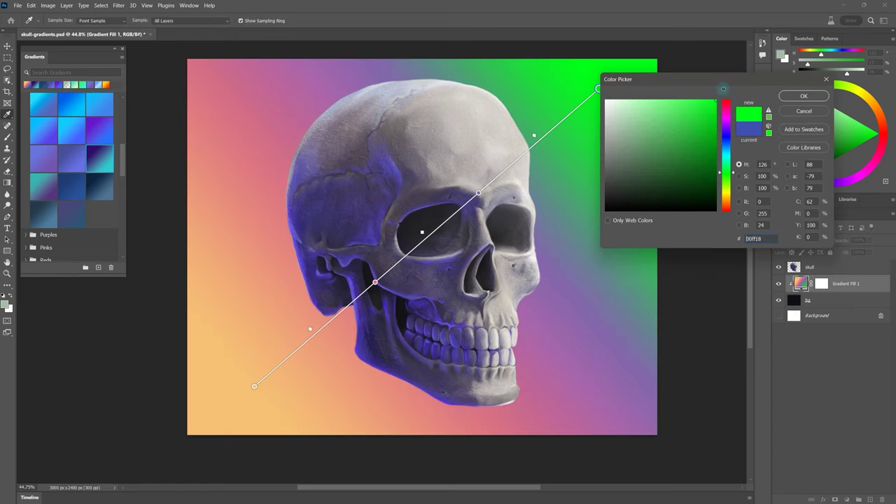
{"action": "left_click", "coordinate": [804, 96]}
{"action": "double_click", "coordinate": [479, 193]}
{"action": "left_click", "coordinate": [726, 192]}
{"action": "left_click_drag", "start_coordinate": [693, 123], "coordinate": [723, 89]}
{"action": "left_click", "coordinate": [804, 96]}
{"action": "key", "text": "v"}
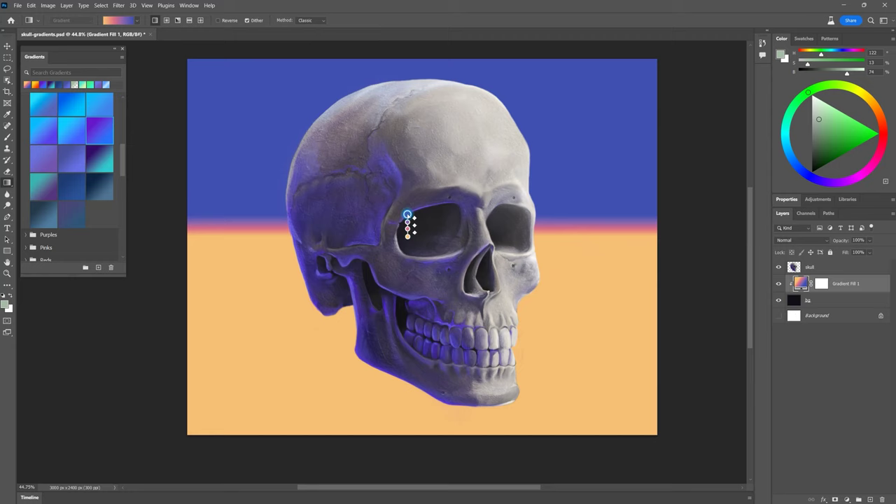
Step: Lengthen the short vertical orange-to-blue gradient upward and recolor its lowest stop to a very dark navy
{"action": "left_click_drag", "start_coordinate": [407, 213], "coordinate": [407, 185]}
{"action": "double_click", "coordinate": [408, 236]}
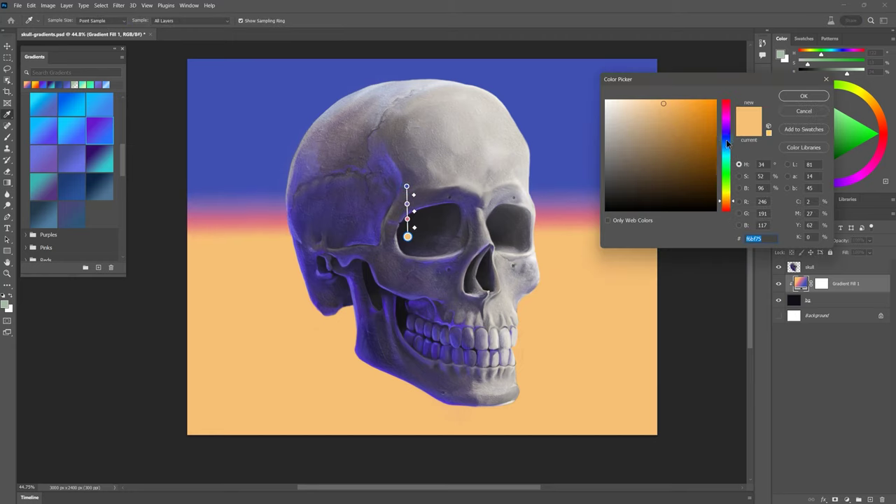
{"action": "left_click", "coordinate": [727, 138]}
{"action": "left_click", "coordinate": [717, 189]}
{"action": "left_click", "coordinate": [804, 96]}
Step: Extend the gradient's blue end up to the skull's forehead, move the pink stop to the horizon and adjust the purple stop
{"action": "left_click_drag", "start_coordinate": [407, 186], "coordinate": [407, 96]}
{"action": "left_click_drag", "start_coordinate": [408, 188], "coordinate": [408, 229]}
{"action": "left_click_drag", "start_coordinate": [407, 145], "coordinate": [407, 147]}
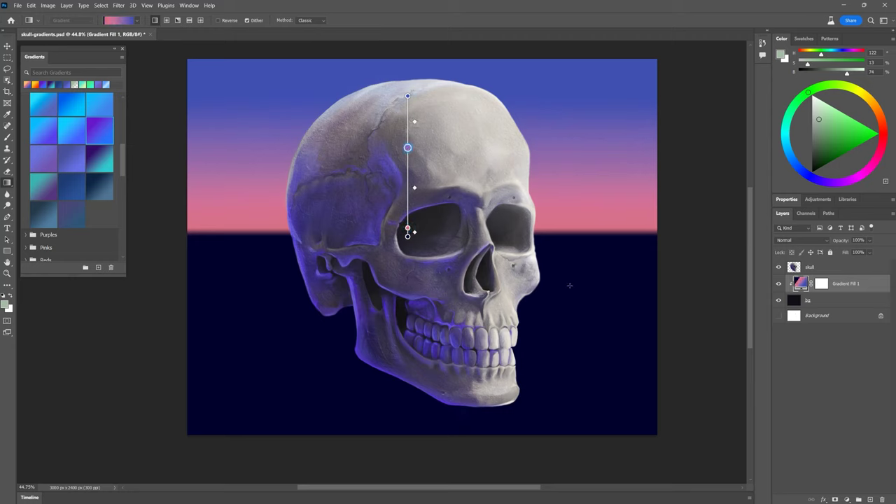
Step: Recolor the pink stop just above the horizon to a golden tan
{"action": "double_click", "coordinate": [408, 228]}
{"action": "left_click_drag", "start_coordinate": [726, 205], "coordinate": [728, 202]}
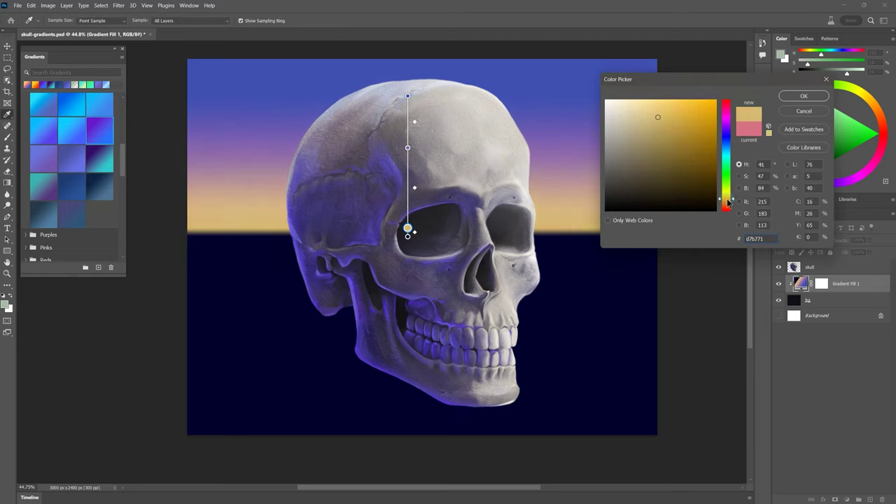
{"action": "left_click", "coordinate": [793, 98]}
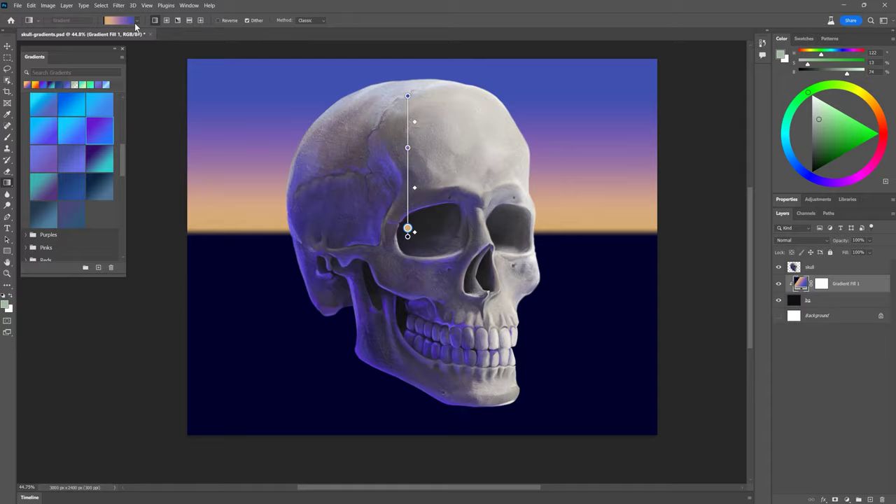
Step: Save the edited sky gradient as a new gradient preset named Gold
{"action": "left_click", "coordinate": [137, 20]}
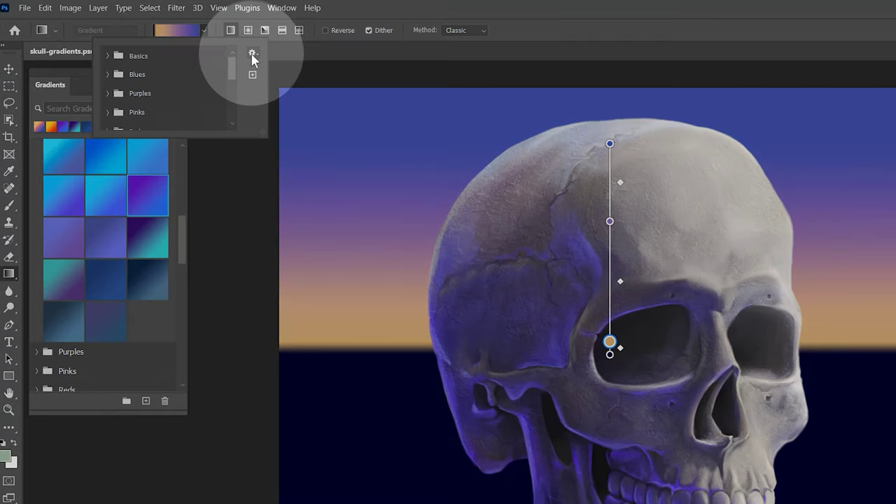
{"action": "left_click", "coordinate": [169, 36]}
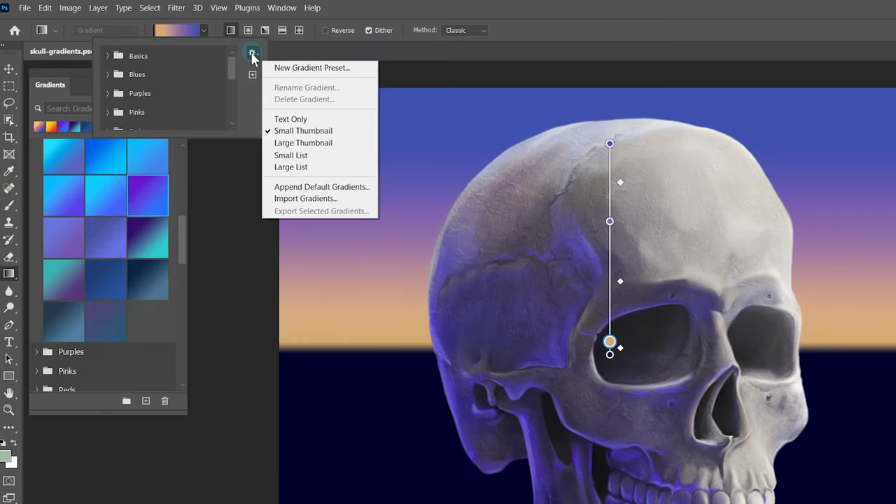
{"action": "left_click", "coordinate": [310, 70]}
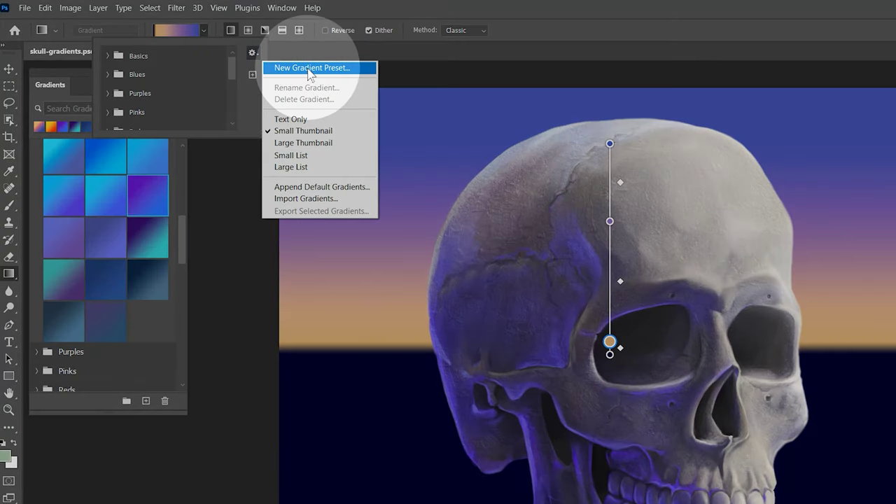
{"action": "type", "text": "Gold"}
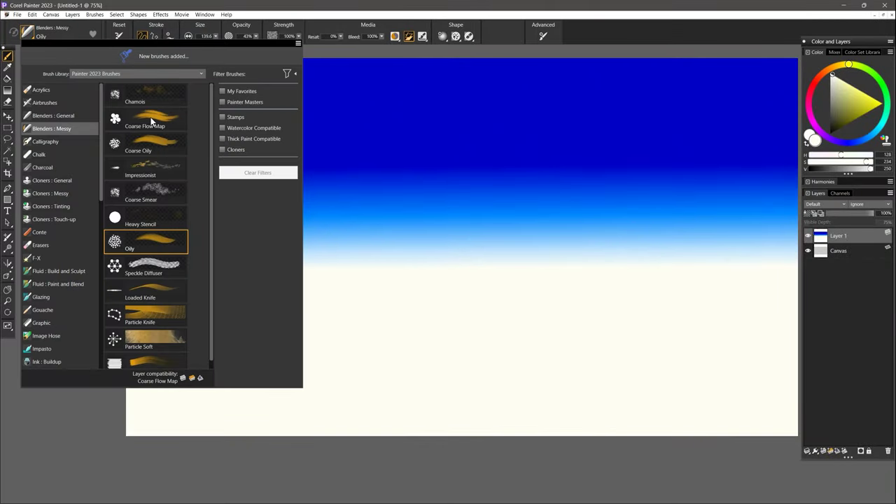
Step: In Corel Painter, choose the Coarse Oily blender and smear cloud shapes along the white edge of the Deep Blue Sky gradient
{"action": "left_click", "coordinate": [146, 143]}
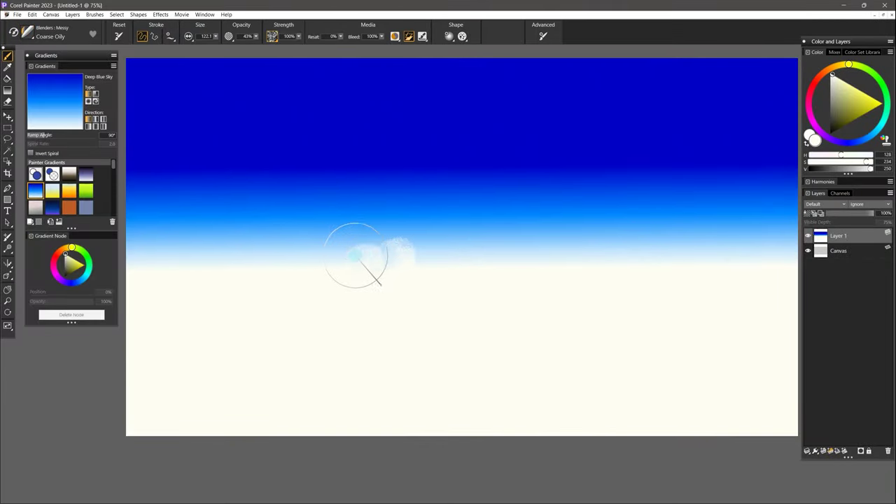
{"action": "mouse_move", "coordinate": [358, 256]}
{"action": "left_mouse_down"}
{"action": "mouse_move", "coordinate": [255, 274]}
{"action": "mouse_move", "coordinate": [168, 259]}
{"action": "left_mouse_up"}
{"action": "mouse_move", "coordinate": [437, 248]}
{"action": "left_mouse_down"}
{"action": "mouse_move", "coordinate": [418, 259]}
{"action": "mouse_move", "coordinate": [777, 271]}
{"action": "left_mouse_up"}
{"action": "mouse_move", "coordinate": [608, 158]}
{"action": "left_mouse_down"}
{"action": "mouse_move", "coordinate": [180, 164]}
{"action": "mouse_move", "coordinate": [467, 180]}
{"action": "mouse_move", "coordinate": [741, 171]}
{"action": "mouse_move", "coordinate": [714, 203]}
{"action": "mouse_move", "coordinate": [312, 201]}
{"action": "mouse_move", "coordinate": [540, 144]}
{"action": "left_mouse_up"}
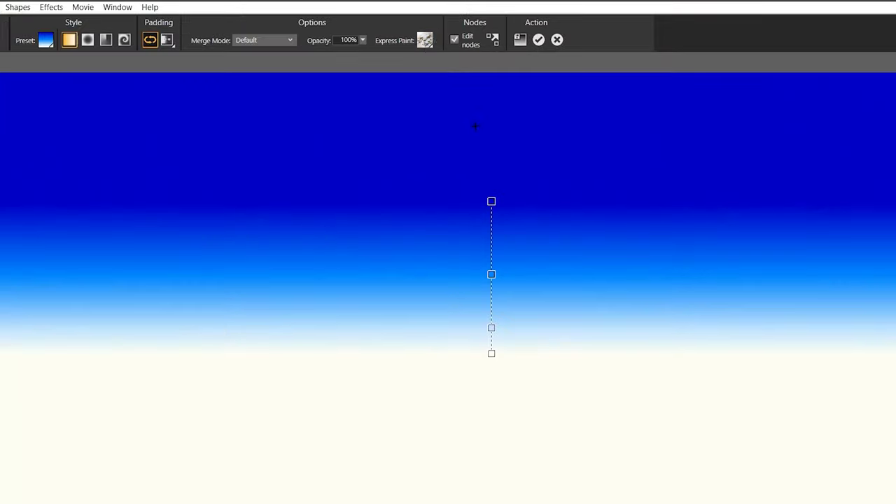
Step: Turn on Express Paint for the blue sky gradient and move its lowest node upward
{"action": "left_click", "coordinate": [425, 40]}
{"action": "mouse_move", "coordinate": [469, 336]}
{"action": "left_mouse_down"}
{"action": "mouse_move", "coordinate": [433, 336]}
{"action": "mouse_move", "coordinate": [498, 351]}
{"action": "left_mouse_up"}
{"action": "left_click", "coordinate": [510, 166]}
{"action": "left_click", "coordinate": [499, 105]}
{"action": "left_click", "coordinate": [496, 290]}
{"action": "mouse_move", "coordinate": [490, 350]}
{"action": "left_mouse_down"}
{"action": "mouse_move", "coordinate": [491, 503]}
{"action": "mouse_move", "coordinate": [493, 258]}
{"action": "left_mouse_up"}
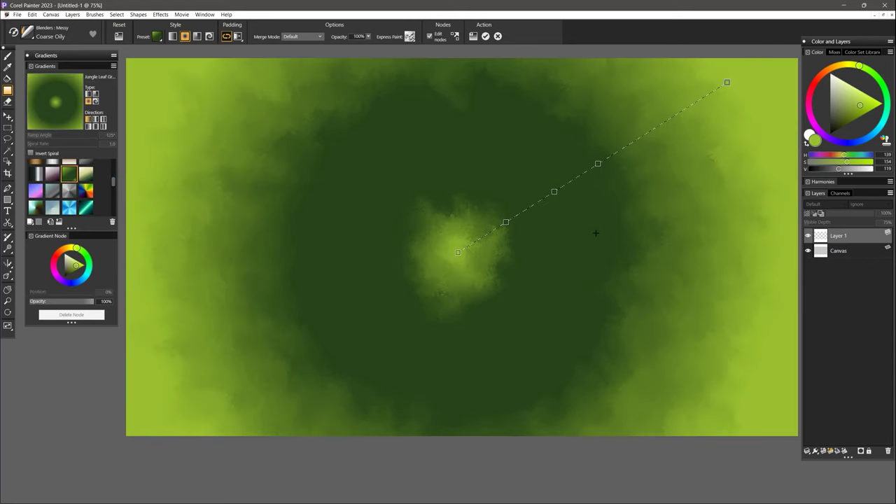
Step: Select the center node of the green radial gradient and give it a much darker color
{"action": "left_click", "coordinate": [458, 252]}
{"action": "left_click", "coordinate": [839, 129]}
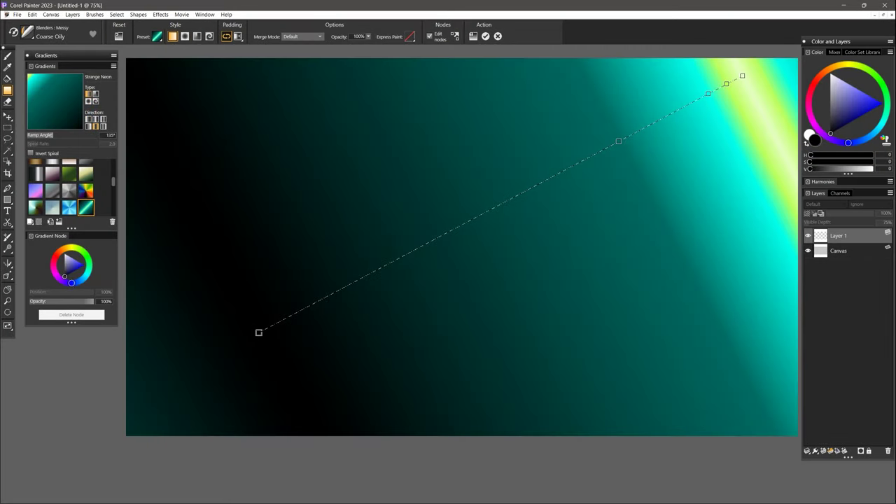
Step: Shorten the Strange Neon linear gradient from both ends so it repeats as narrow diagonal stripes
{"action": "left_click_drag", "start_coordinate": [259, 332], "coordinate": [408, 254]}
{"action": "left_click_drag", "start_coordinate": [743, 76], "coordinate": [478, 218]}
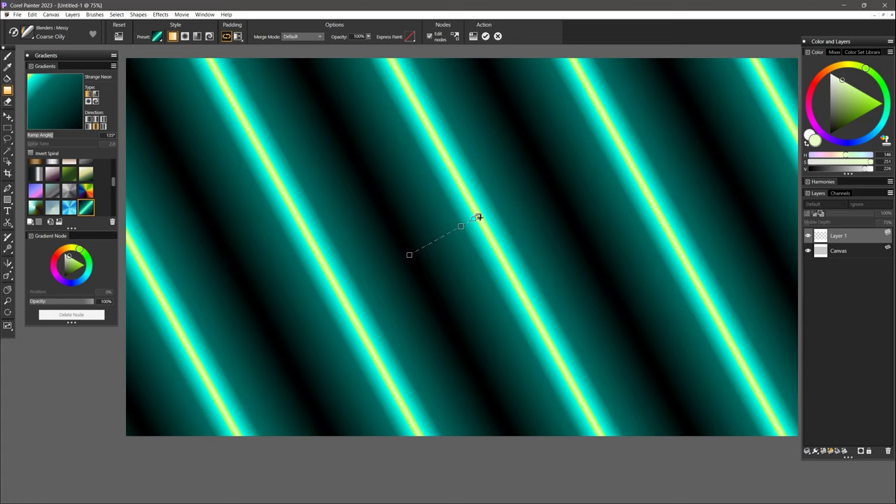
{"action": "left_click", "coordinate": [461, 226]}
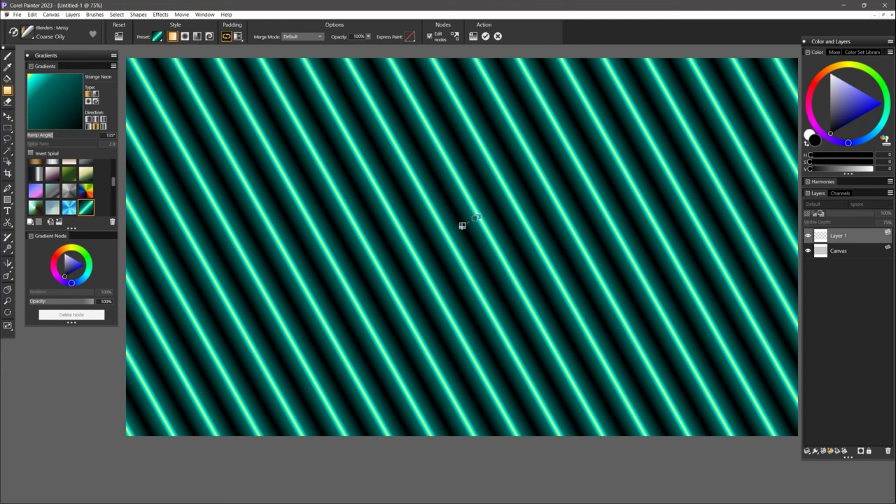
{"action": "left_click_drag", "start_coordinate": [464, 224], "coordinate": [469, 222]}
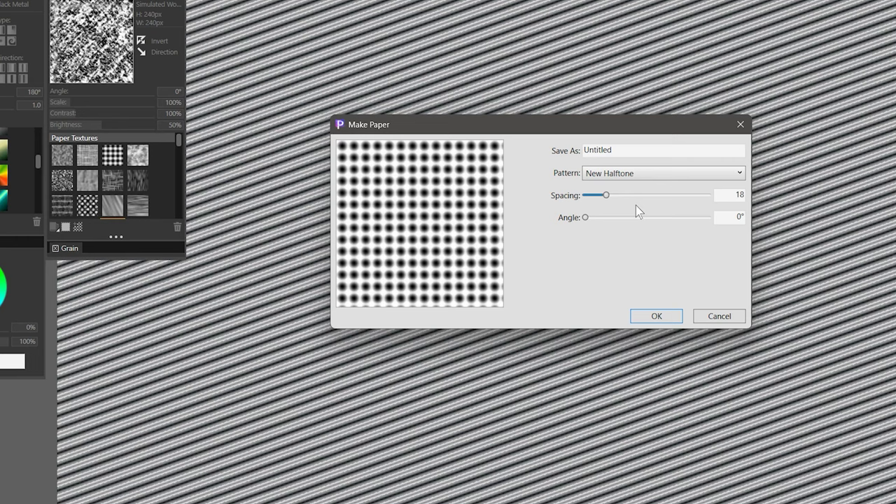
Step: Make a paper texture with the Triangle pattern, spacing 35 and angle 45°
{"action": "left_click", "coordinate": [645, 180]}
{"action": "left_click", "coordinate": [619, 280]}
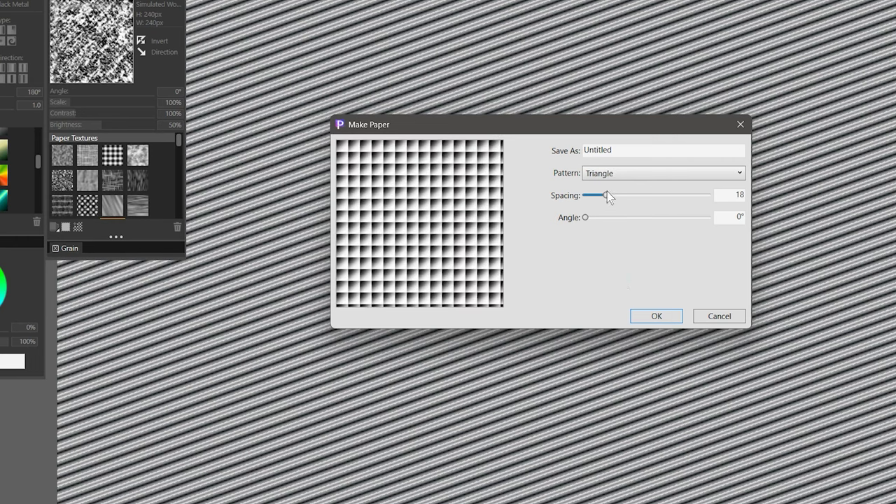
{"action": "left_click_drag", "start_coordinate": [608, 196], "coordinate": [619, 222]}
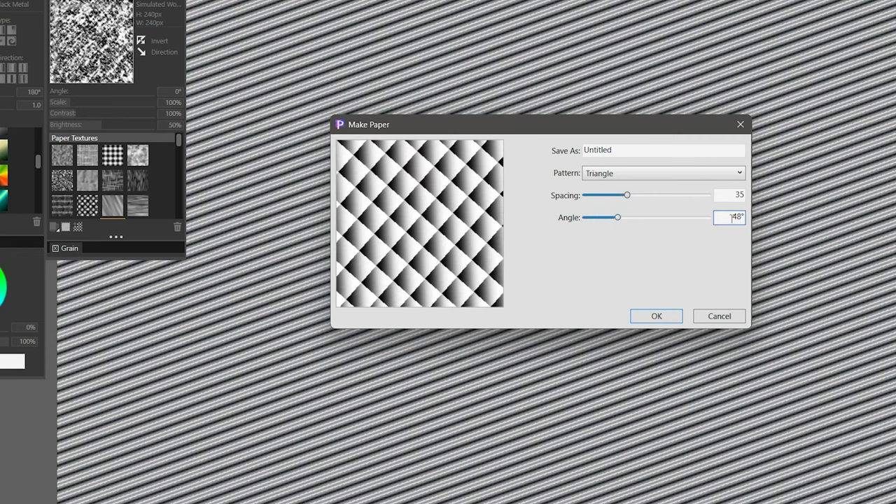
{"action": "left_click_drag", "start_coordinate": [732, 218], "coordinate": [742, 225]}
{"action": "type", "text": "45"}
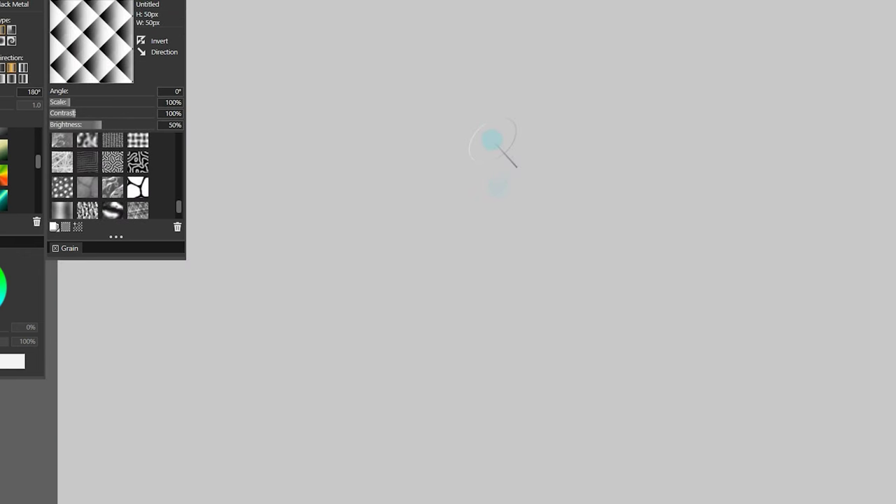
Step: Paint broad dark blue strokes across the gray canvas using the new diamond-patterned paper texture
{"action": "mouse_move", "coordinate": [496, 145]}
{"action": "left_mouse_down"}
{"action": "mouse_move", "coordinate": [400, 276]}
{"action": "mouse_move", "coordinate": [557, 183]}
{"action": "mouse_move", "coordinate": [510, 357]}
{"action": "mouse_move", "coordinate": [636, 394]}
{"action": "mouse_move", "coordinate": [430, 260]}
{"action": "mouse_move", "coordinate": [343, 151]}
{"action": "mouse_move", "coordinate": [560, 84]}
{"action": "mouse_move", "coordinate": [627, 205]}
{"action": "mouse_move", "coordinate": [366, 320]}
{"action": "mouse_move", "coordinate": [546, 400]}
{"action": "mouse_move", "coordinate": [627, 359]}
{"action": "left_mouse_up"}
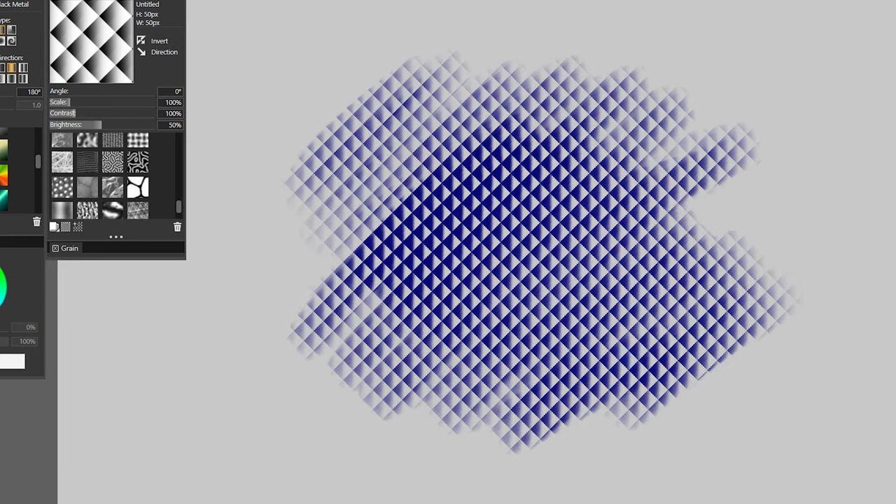
{"action": "mouse_move", "coordinate": [792, 196]}
{"action": "left_mouse_down"}
{"action": "mouse_move", "coordinate": [694, 208]}
{"action": "mouse_move", "coordinate": [815, 315]}
{"action": "mouse_move", "coordinate": [677, 308]}
{"action": "mouse_move", "coordinate": [641, 170]}
{"action": "mouse_move", "coordinate": [631, 65]}
{"action": "mouse_move", "coordinate": [424, 72]}
{"action": "mouse_move", "coordinate": [260, 302]}
{"action": "mouse_move", "coordinate": [372, 300]}
{"action": "mouse_move", "coordinate": [470, 365]}
{"action": "mouse_move", "coordinate": [531, 441]}
{"action": "mouse_move", "coordinate": [713, 420]}
{"action": "mouse_move", "coordinate": [728, 441]}
{"action": "left_mouse_up"}
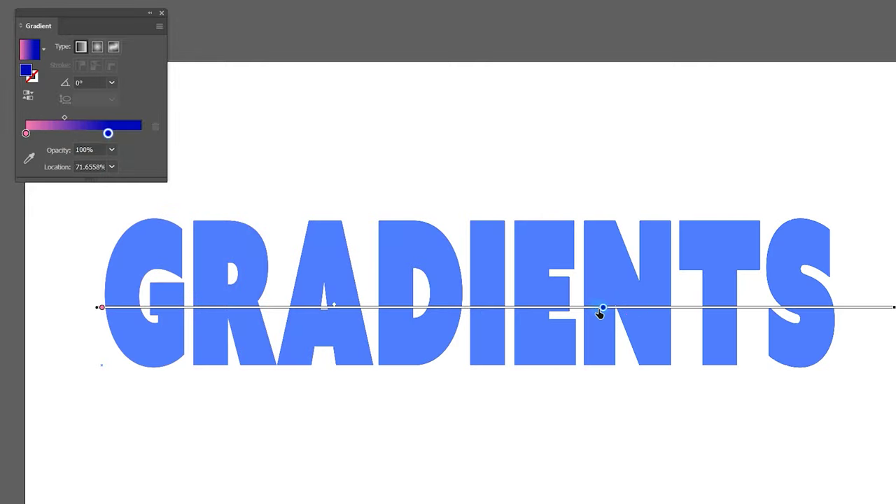
Step: In Illustrator, run the pink-to-blue gradient vertically through the GRADIENTS text, moving the blue stop to about 77% and lowering the pink stop
{"action": "left_click_drag", "start_coordinate": [495, 223], "coordinate": [497, 367]}
{"action": "left_click_drag", "start_coordinate": [497, 315], "coordinate": [497, 333]}
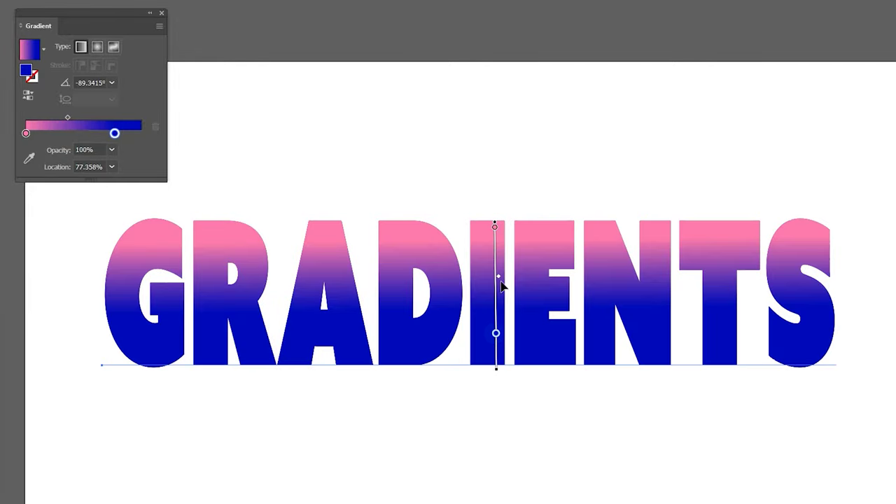
{"action": "mouse_move", "coordinate": [495, 226]}
{"action": "left_mouse_down"}
{"action": "mouse_move", "coordinate": [495, 264]}
{"action": "mouse_move", "coordinate": [495, 246]}
{"action": "left_mouse_up"}
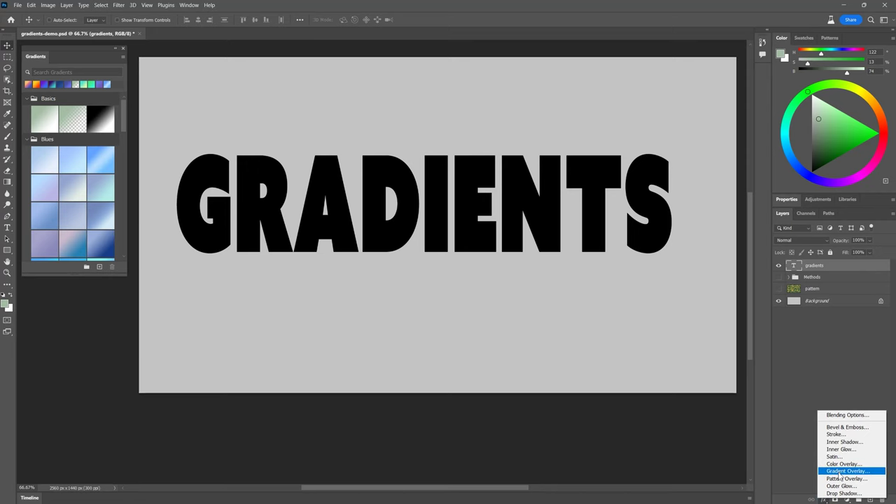
Step: In Photoshop, add a Gradient Overlay to the gradients text layer, apply the Pink_15 preset and try another preset
{"action": "left_click", "coordinate": [839, 472]}
{"action": "left_click", "coordinate": [425, 336]}
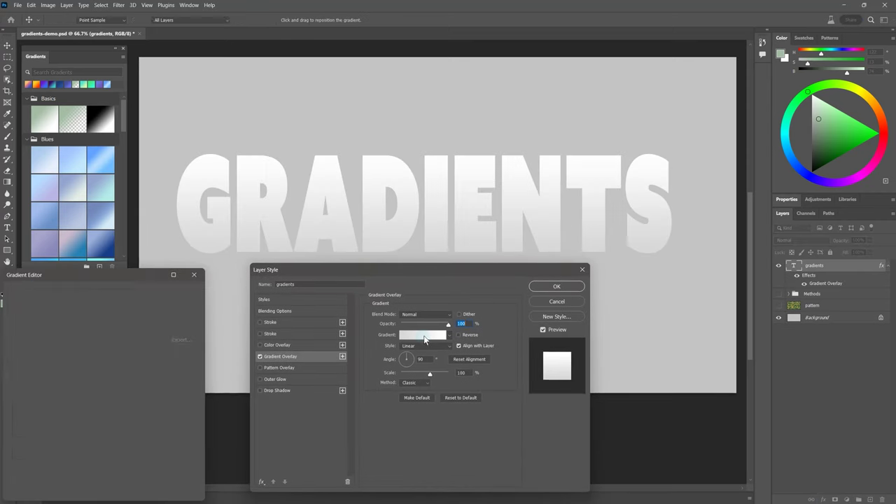
{"action": "left_click", "coordinate": [18, 341]}
{"action": "left_click_drag", "start_coordinate": [154, 314], "coordinate": [153, 323]}
{"action": "left_click", "coordinate": [98, 335]}
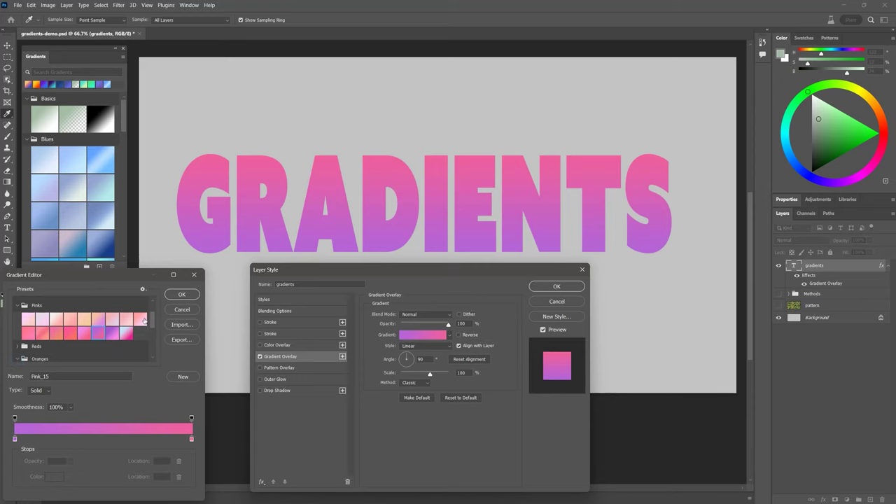
{"action": "scroll", "coordinate": [144, 321], "scroll_direction": "down", "scroll_amount": 3}
{"action": "left_click", "coordinate": [145, 324]}
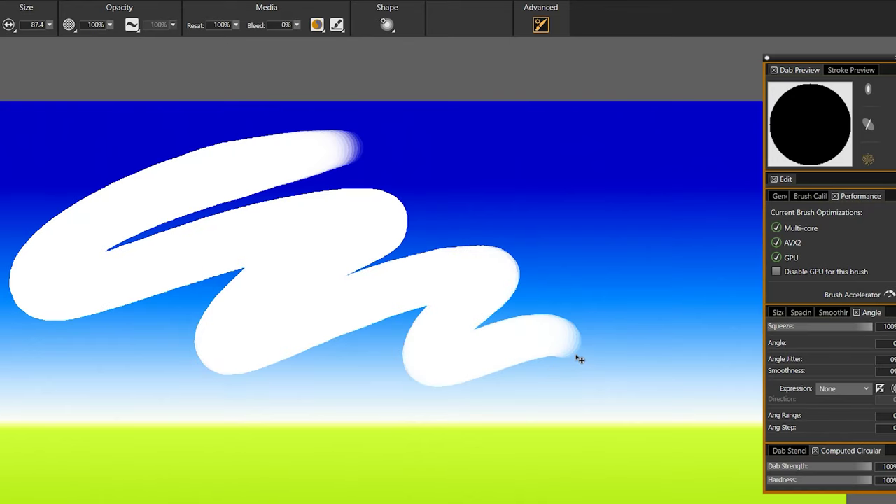
Step: In Corel Painter, set the round brush's hardness to 0% and paint a soft white test stroke over the sky gradient
{"action": "left_click_drag", "start_coordinate": [817, 480], "coordinate": [763, 483]}
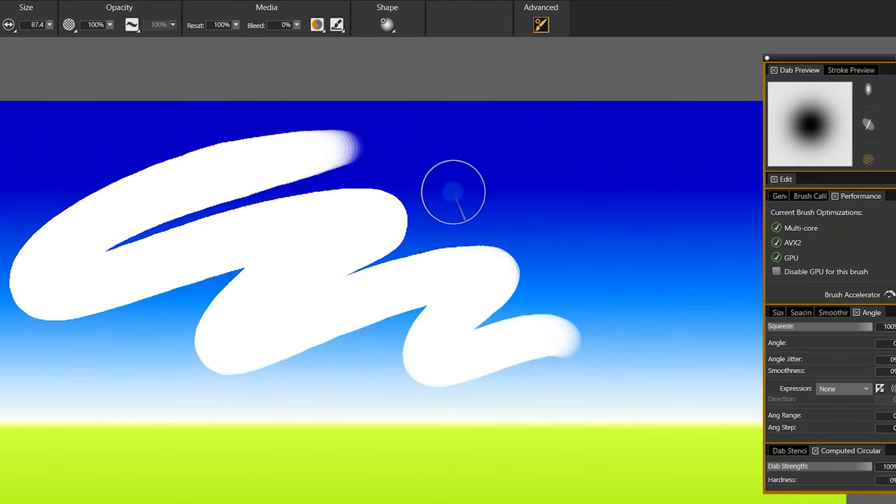
{"action": "mouse_move", "coordinate": [453, 192]}
{"action": "left_mouse_down"}
{"action": "mouse_move", "coordinate": [626, 147]}
{"action": "mouse_move", "coordinate": [598, 261]}
{"action": "mouse_move", "coordinate": [638, 329]}
{"action": "mouse_move", "coordinate": [698, 365]}
{"action": "left_mouse_up"}
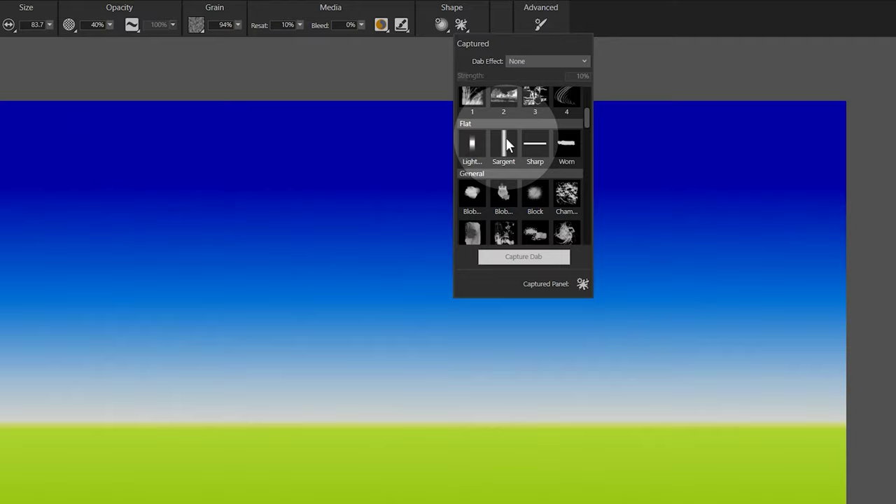
Step: Try the first Flat captured dab and the Sargent dab, painting a white test stroke with each over the sky gradient
{"action": "left_click", "coordinate": [472, 145]}
{"action": "mouse_move", "coordinate": [150, 214]}
{"action": "left_mouse_down"}
{"action": "mouse_move", "coordinate": [388, 204]}
{"action": "mouse_move", "coordinate": [605, 209]}
{"action": "mouse_move", "coordinate": [134, 297]}
{"action": "mouse_move", "coordinate": [444, 277]}
{"action": "mouse_move", "coordinate": [229, 333]}
{"action": "mouse_move", "coordinate": [428, 327]}
{"action": "left_mouse_up"}
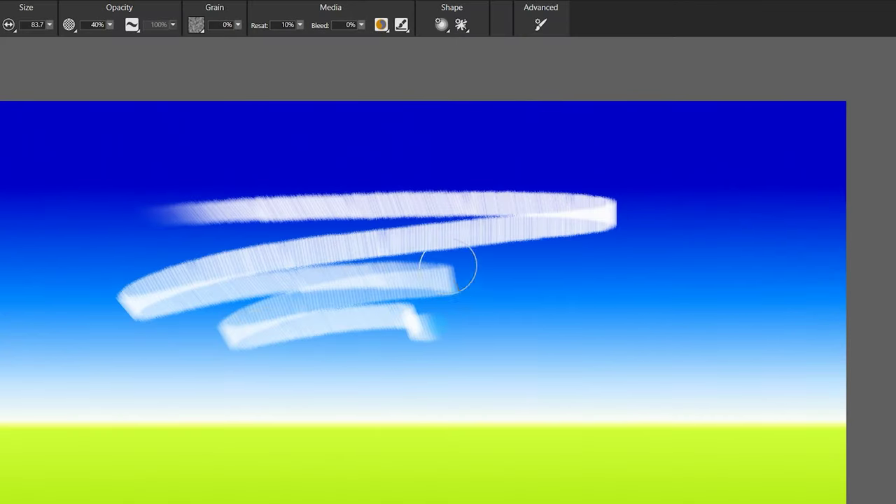
{"action": "left_click", "coordinate": [462, 26]}
{"action": "left_click", "coordinate": [509, 144]}
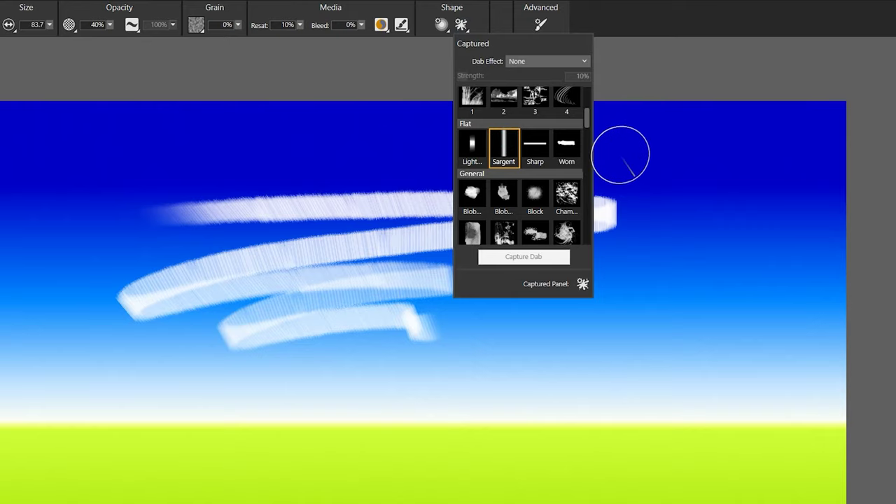
{"action": "mouse_move", "coordinate": [620, 144]}
{"action": "left_mouse_down"}
{"action": "mouse_move", "coordinate": [796, 168]}
{"action": "mouse_move", "coordinate": [677, 260]}
{"action": "mouse_move", "coordinate": [514, 340]}
{"action": "left_mouse_up"}
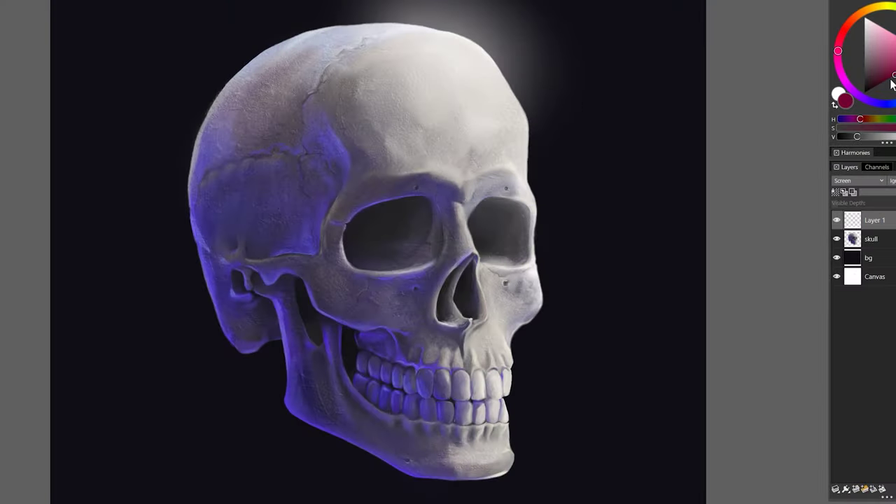
Step: Paint glowing crimson spots in both of the skull's eye sockets on Layer 1, adding a second pass with a larger brush
{"action": "left_click", "coordinate": [390, 237]}
{"action": "left_click", "coordinate": [494, 234]}
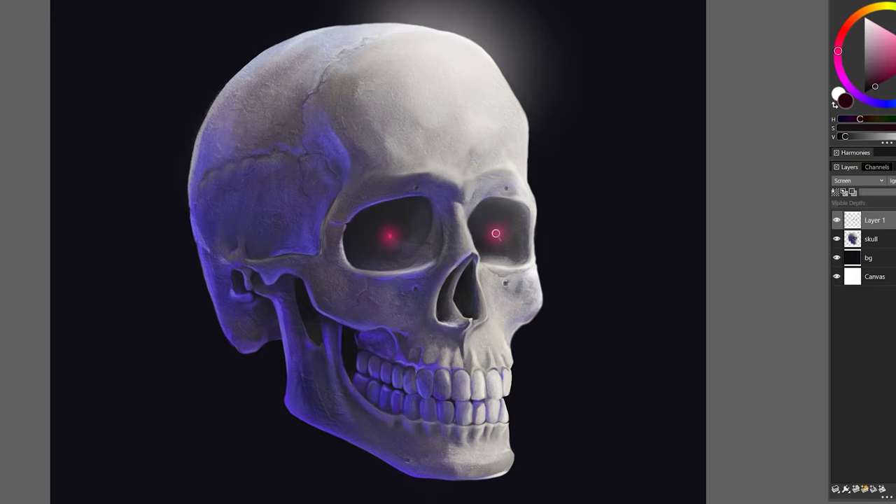
{"action": "key", "text": "bracketright"}
{"action": "left_click", "coordinate": [389, 235]}
{"action": "left_click", "coordinate": [496, 234]}
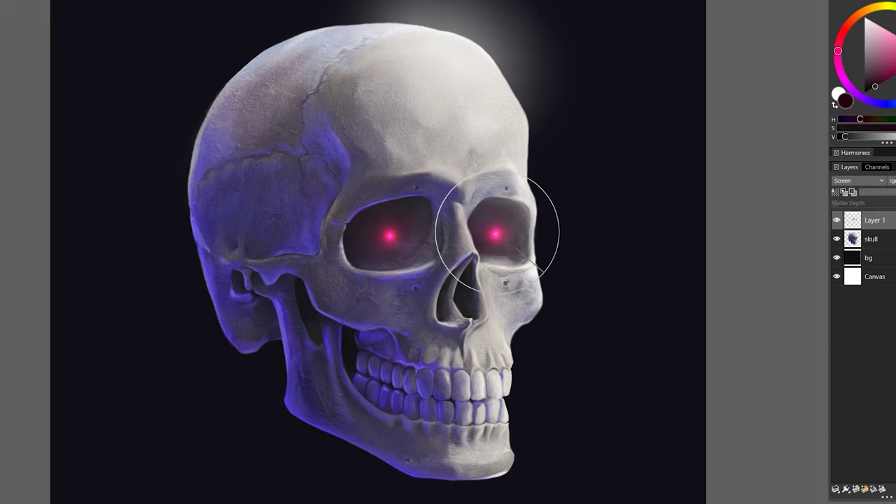
Step: Add a new layer in Color Dodge mode, drag a radial glow outward from each eye, and compare the skull with and without it
{"action": "key", "text": "ctrl+shift+n"}
{"action": "left_click", "coordinate": [859, 181]}
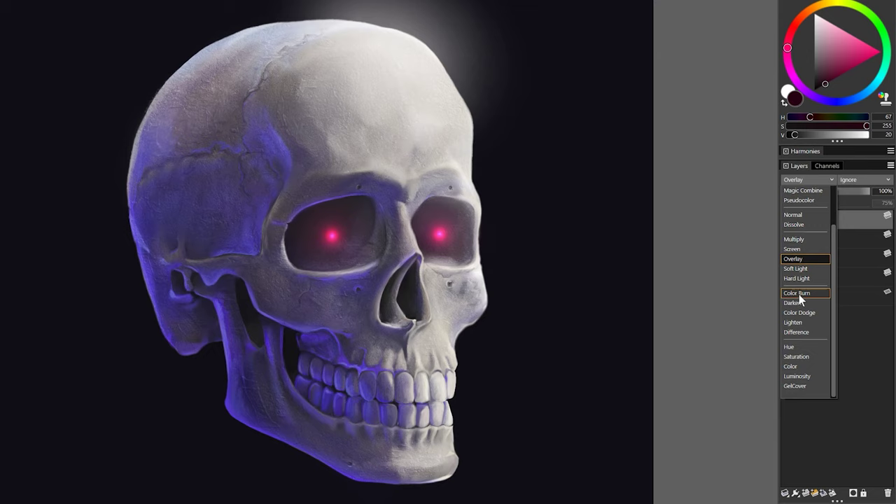
{"action": "left_click", "coordinate": [851, 311]}
{"action": "left_click_drag", "start_coordinate": [333, 235], "coordinate": [437, 74]}
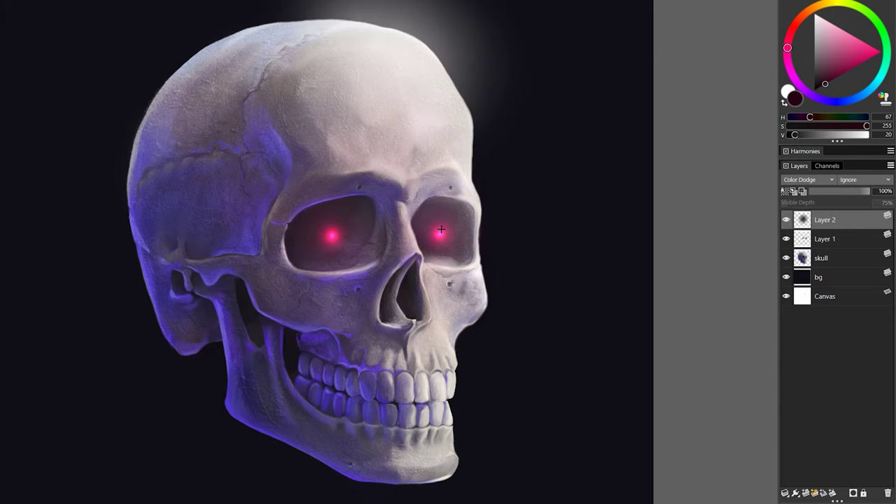
{"action": "left_click_drag", "start_coordinate": [440, 234], "coordinate": [571, 56]}
{"action": "left_click", "coordinate": [786, 220]}
{"action": "left_click", "coordinate": [787, 220]}
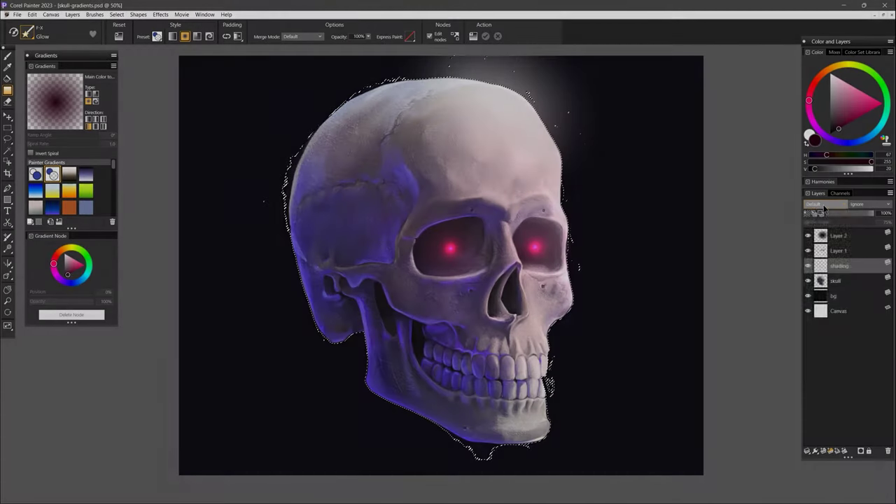
Step: Set the shading layer's blending to Multiply and change the main color's hue to a dark blue
{"action": "left_click", "coordinate": [827, 203]}
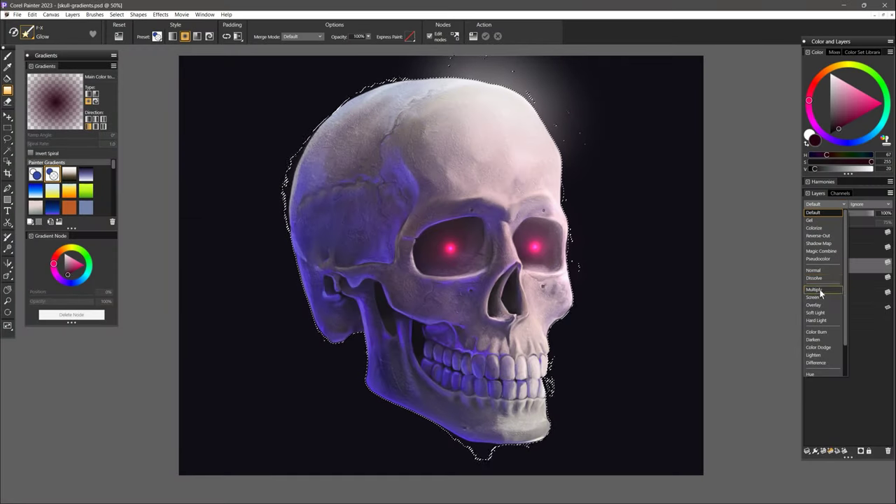
{"action": "left_click", "coordinate": [817, 284]}
{"action": "left_click", "coordinate": [76, 282]}
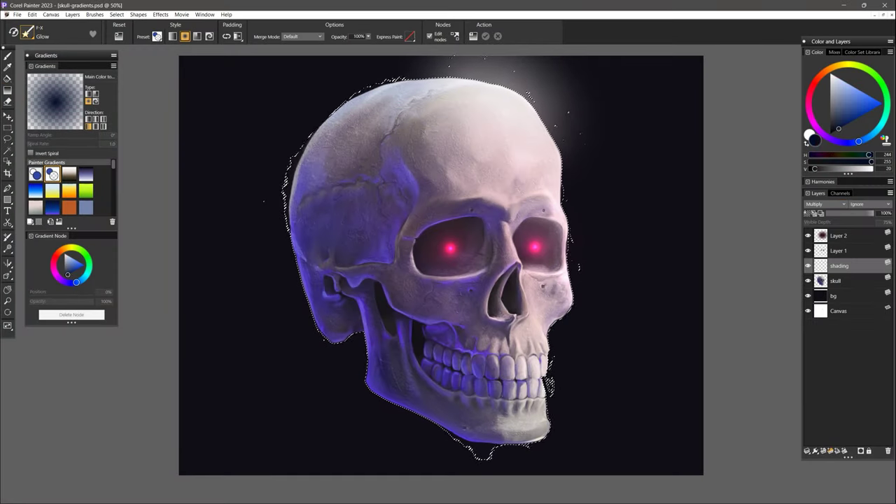
Step: Fill the selected skull on the shading layer with a radial white-to-dark-blue gradient from forehead to rear jaw, and slightly lower the layer's opacity
{"action": "left_click", "coordinate": [172, 38]}
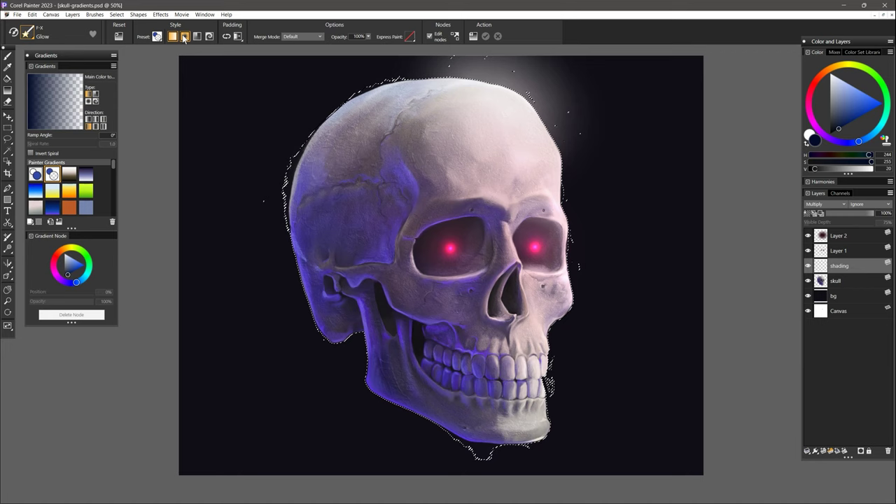
{"action": "left_click", "coordinate": [185, 38]}
{"action": "left_click", "coordinate": [36, 175]}
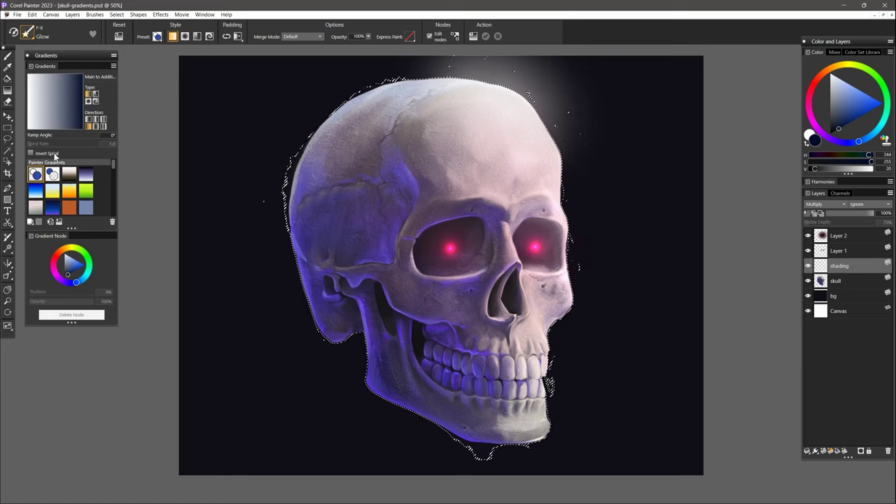
{"action": "left_click", "coordinate": [185, 35]}
{"action": "mouse_move", "coordinate": [503, 135]}
{"action": "left_mouse_down"}
{"action": "mouse_move", "coordinate": [426, 229]}
{"action": "mouse_move", "coordinate": [330, 301]}
{"action": "mouse_move", "coordinate": [326, 314]}
{"action": "left_mouse_up"}
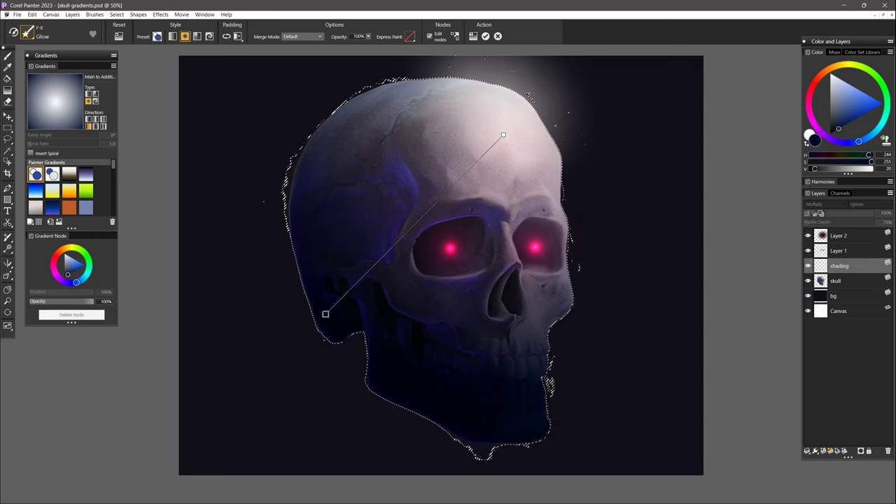
{"action": "left_click", "coordinate": [485, 37]}
{"action": "mouse_move", "coordinate": [872, 214]}
{"action": "left_mouse_down"}
{"action": "mouse_move", "coordinate": [847, 217]}
{"action": "mouse_move", "coordinate": [864, 219]}
{"action": "left_mouse_up"}
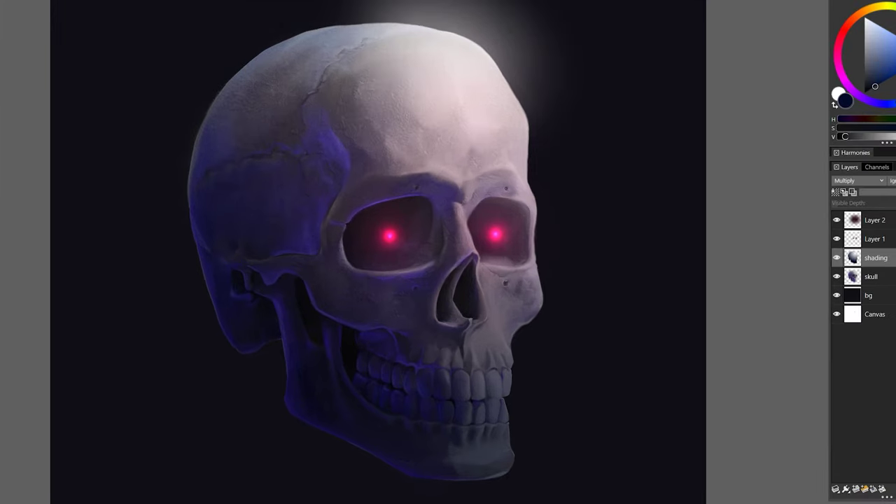
Step: Compare the skull with and without the shading layer
{"action": "left_click", "coordinate": [838, 258]}
{"action": "left_click", "coordinate": [837, 259]}
{"action": "left_click", "coordinate": [838, 259]}
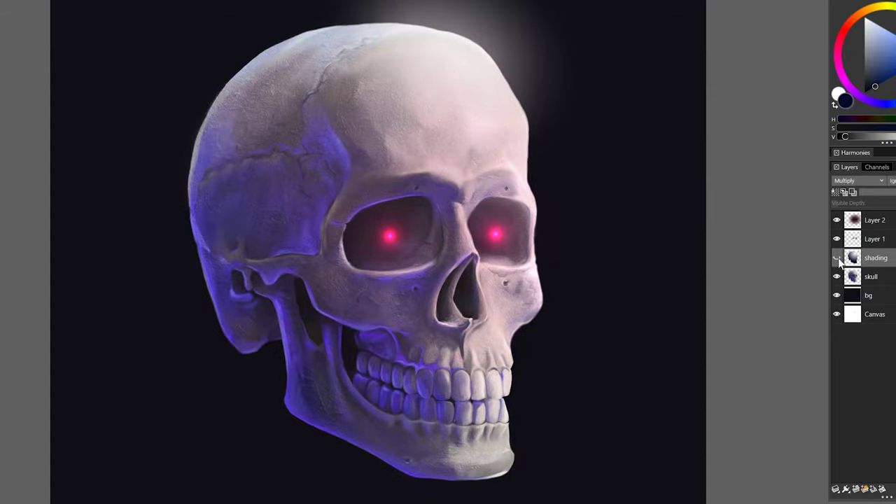
{"action": "left_click", "coordinate": [838, 259]}
{"action": "left_click", "coordinate": [837, 258]}
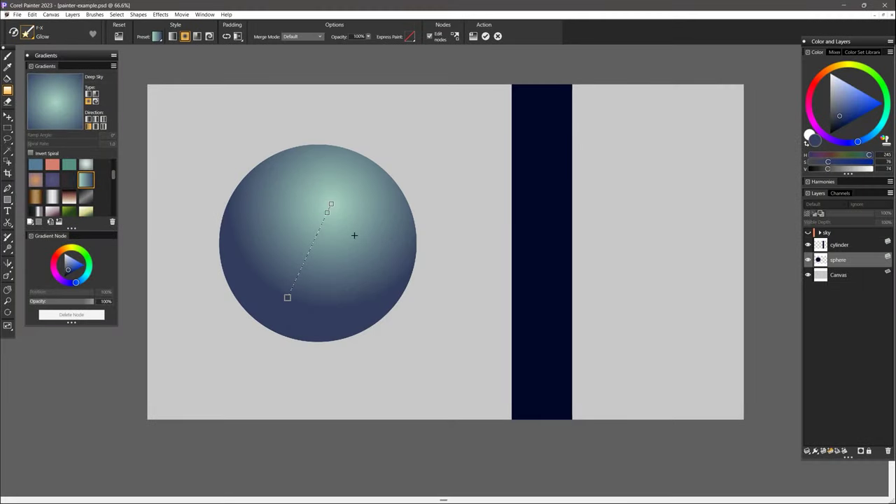
Step: Apply the radial Deep Sky gradient to the sphere and a linear Metal Cylinder gradient from the cylinder's edge to its middle
{"action": "mouse_move", "coordinate": [287, 298]}
{"action": "left_mouse_down"}
{"action": "mouse_move", "coordinate": [294, 282]}
{"action": "mouse_move", "coordinate": [286, 294]}
{"action": "left_mouse_up"}
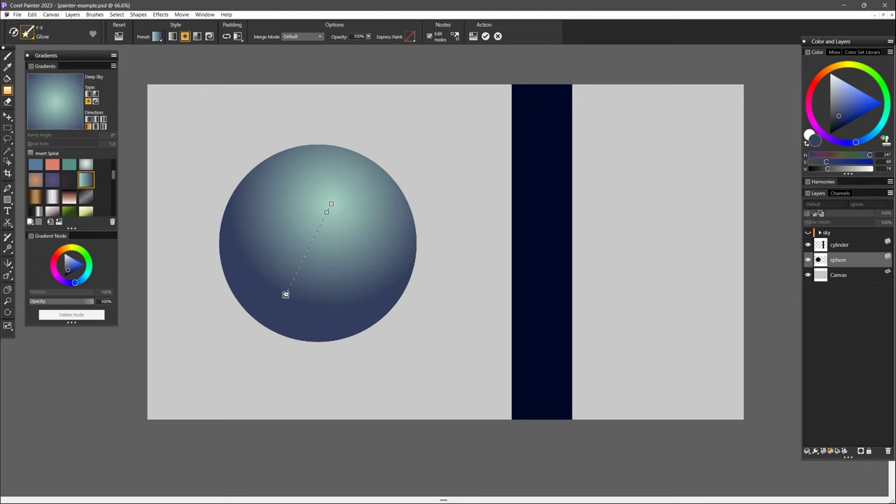
{"action": "left_click", "coordinate": [486, 37]}
{"action": "left_click", "coordinate": [839, 246]}
{"action": "left_click", "coordinate": [53, 196]}
{"action": "mouse_move", "coordinate": [513, 212]}
{"action": "left_mouse_down"}
{"action": "mouse_move", "coordinate": [570, 217]}
{"action": "mouse_move", "coordinate": [543, 213]}
{"action": "left_mouse_up"}
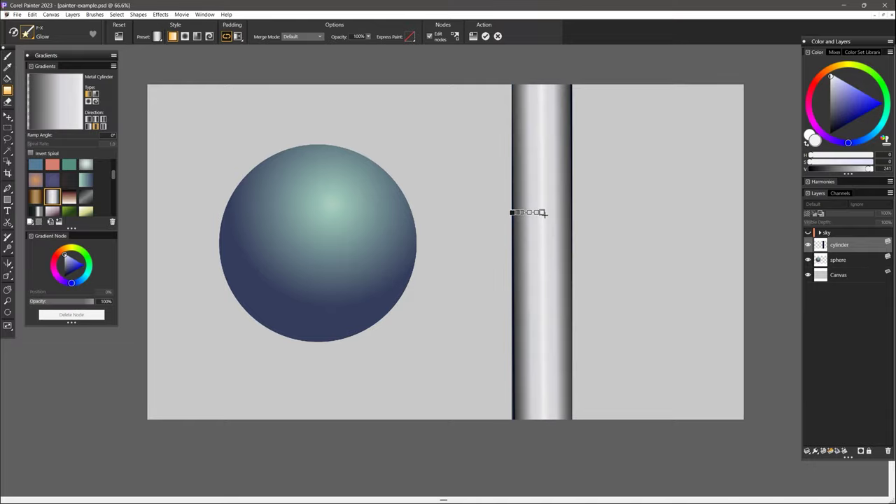
{"action": "key", "text": "Return"}
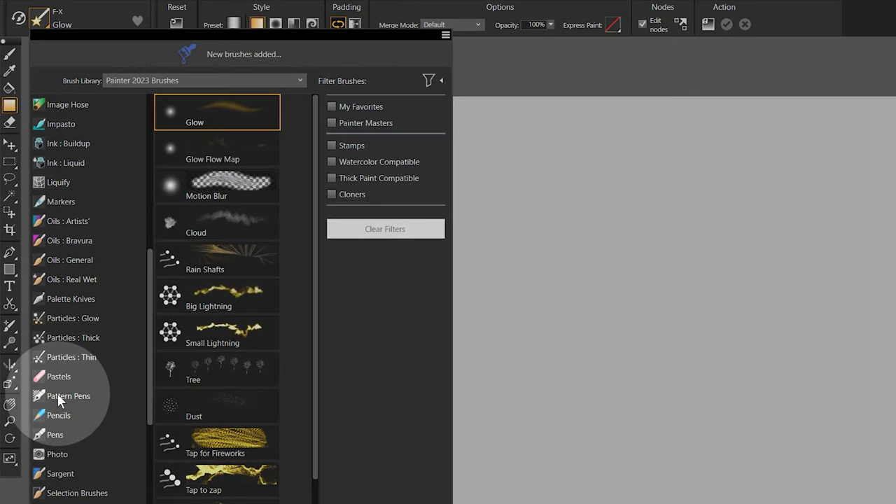
Step: Choose the Variable brush from Pattern Pens and paint a winding stroke plus three vertical strokes with the Metal Cylinder gradient
{"action": "left_click", "coordinate": [59, 396]}
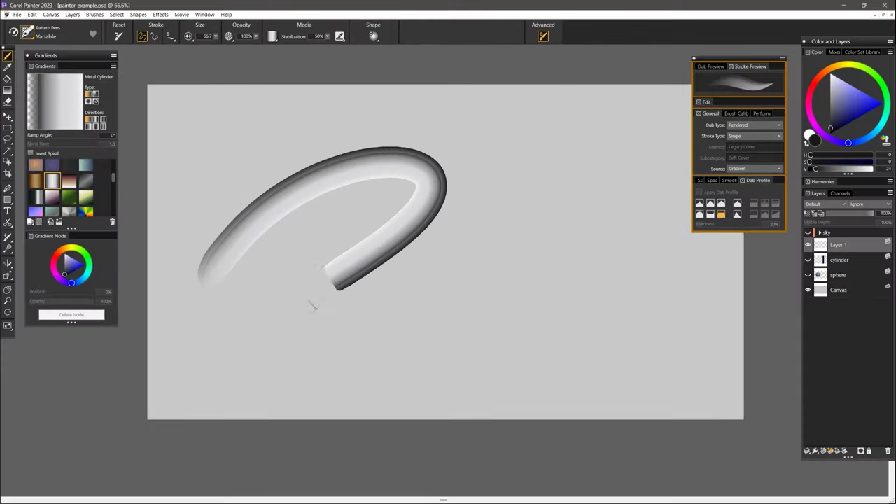
{"action": "left_click_drag", "start_coordinate": [326, 287], "coordinate": [620, 336]}
{"action": "left_click_drag", "start_coordinate": [515, 122], "coordinate": [504, 252]}
{"action": "left_click_drag", "start_coordinate": [568, 119], "coordinate": [546, 259]}
{"action": "left_click_drag", "start_coordinate": [610, 126], "coordinate": [581, 277]}
Step: Try other gradient directions for Metal Cylinder, painting test strokes with each around the winding stroke
{"action": "left_click", "coordinate": [98, 119]}
{"action": "left_click_drag", "start_coordinate": [216, 119], "coordinate": [177, 286]}
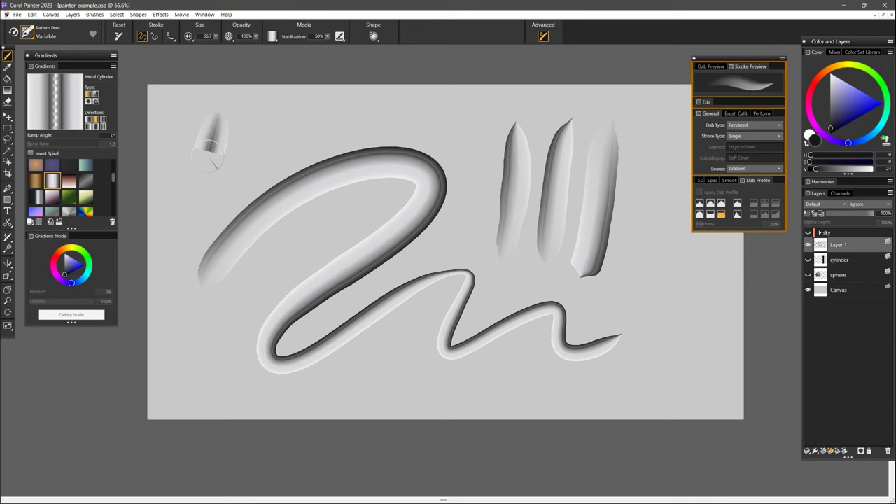
{"action": "left_click", "coordinate": [103, 119]}
{"action": "left_click_drag", "start_coordinate": [266, 129], "coordinate": [196, 344]}
{"action": "left_click", "coordinate": [88, 127]}
{"action": "left_click_drag", "start_coordinate": [315, 112], "coordinate": [488, 129]}
{"action": "left_click_drag", "start_coordinate": [482, 161], "coordinate": [436, 234]}
Step: Paint three wavy strokes with the Dusk gradient across the canvas, and clear everything from Layer 1
{"action": "left_click", "coordinate": [37, 213]}
{"action": "left_click_drag", "start_coordinate": [255, 259], "coordinate": [676, 336]}
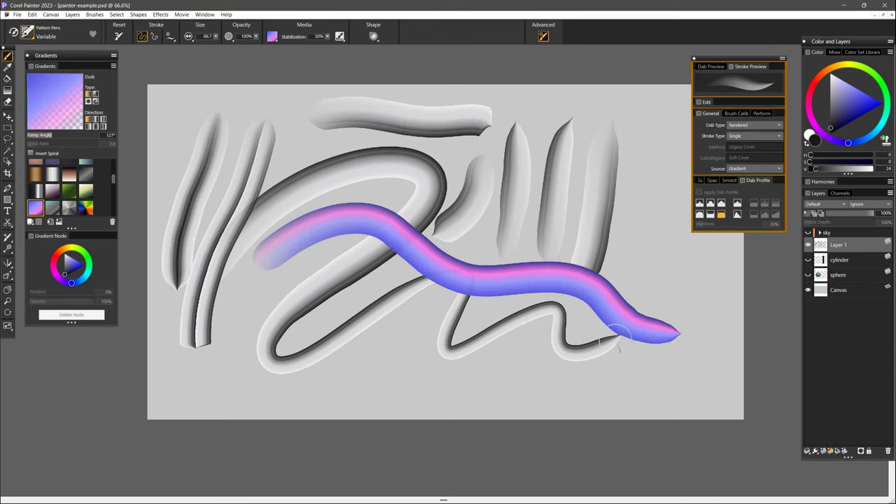
{"action": "left_click_drag", "start_coordinate": [217, 315], "coordinate": [606, 343]}
{"action": "left_click_drag", "start_coordinate": [336, 171], "coordinate": [634, 242]}
{"action": "key", "text": "Delete"}
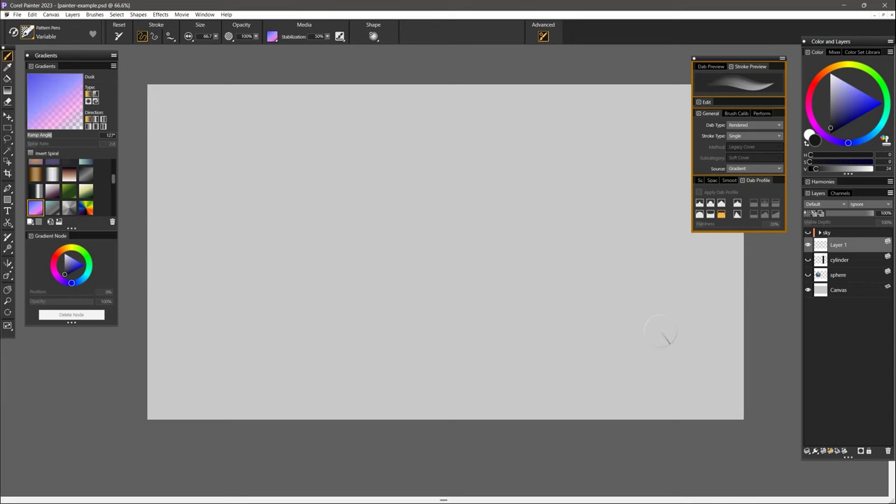
Step: Reduce the brush size to about 22 and paint a forking tree branch with the Wood Cylinder gradient
{"action": "left_click", "coordinate": [35, 175]}
{"action": "left_click_drag", "start_coordinate": [338, 234], "coordinate": [349, 234]}
{"action": "left_click_drag", "start_coordinate": [315, 305], "coordinate": [439, 138]}
{"action": "left_click_drag", "start_coordinate": [364, 257], "coordinate": [543, 161]}
{"action": "left_click_drag", "start_coordinate": [429, 214], "coordinate": [478, 128]}
{"action": "left_click_drag", "start_coordinate": [461, 192], "coordinate": [557, 183]}
{"action": "left_click_drag", "start_coordinate": [320, 301], "coordinate": [326, 167]}
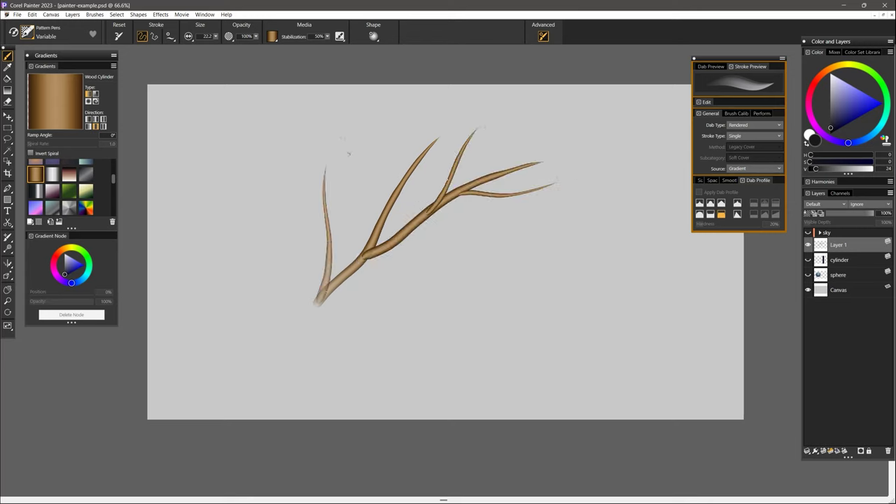
{"action": "left_click_drag", "start_coordinate": [329, 250], "coordinate": [363, 146]}
{"action": "left_click_drag", "start_coordinate": [343, 213], "coordinate": [390, 153]}
Step: Paint curving tentacle-like strokes outward from the canvas centre with the Dusk gradient
{"action": "mouse_move", "coordinate": [419, 276]}
{"action": "left_mouse_down"}
{"action": "mouse_move", "coordinate": [419, 318]}
{"action": "mouse_move", "coordinate": [441, 316]}
{"action": "left_mouse_up"}
{"action": "left_click_drag", "start_coordinate": [600, 283], "coordinate": [364, 283]}
{"action": "left_click_drag", "start_coordinate": [580, 297], "coordinate": [379, 297]}
{"action": "mouse_move", "coordinate": [420, 270]}
{"action": "left_mouse_down"}
{"action": "mouse_move", "coordinate": [276, 268]}
{"action": "mouse_move", "coordinate": [230, 341]}
{"action": "left_mouse_up"}
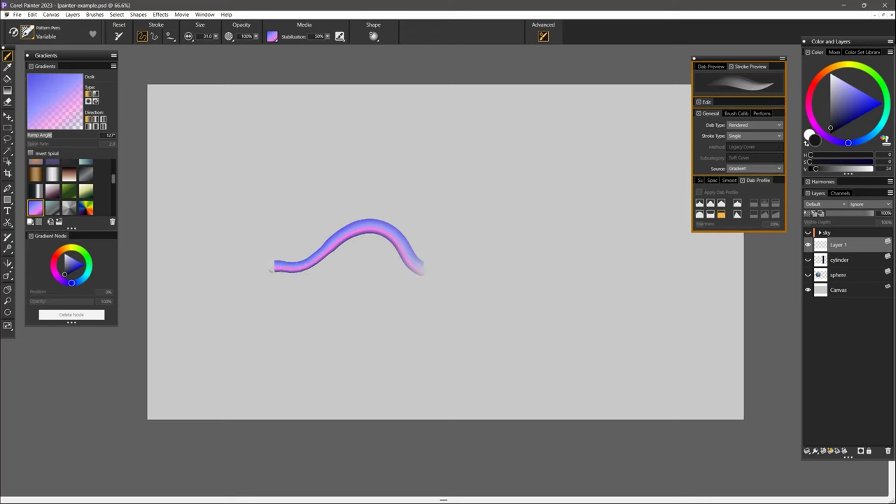
{"action": "mouse_move", "coordinate": [420, 266]}
{"action": "left_mouse_down"}
{"action": "mouse_move", "coordinate": [424, 223]}
{"action": "mouse_move", "coordinate": [209, 289]}
{"action": "mouse_move", "coordinate": [277, 366]}
{"action": "mouse_move", "coordinate": [530, 246]}
{"action": "mouse_move", "coordinate": [518, 284]}
{"action": "left_mouse_up"}
{"action": "mouse_move", "coordinate": [423, 265]}
{"action": "left_mouse_down"}
{"action": "mouse_move", "coordinate": [490, 276]}
{"action": "mouse_move", "coordinate": [488, 363]}
{"action": "left_mouse_up"}
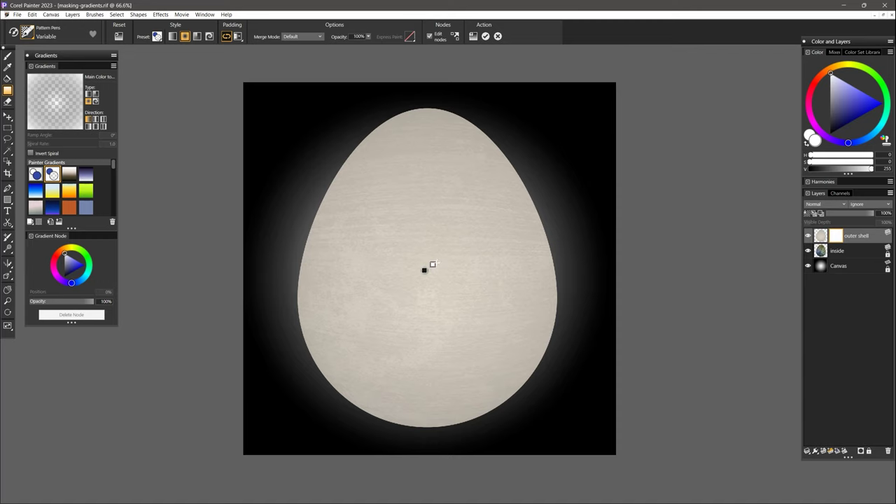
Step: Draw a radial gradient on the outer shell's layer mask from the egg's centre outward to reveal the inside layer
{"action": "left_click_drag", "start_coordinate": [461, 243], "coordinate": [471, 237]}
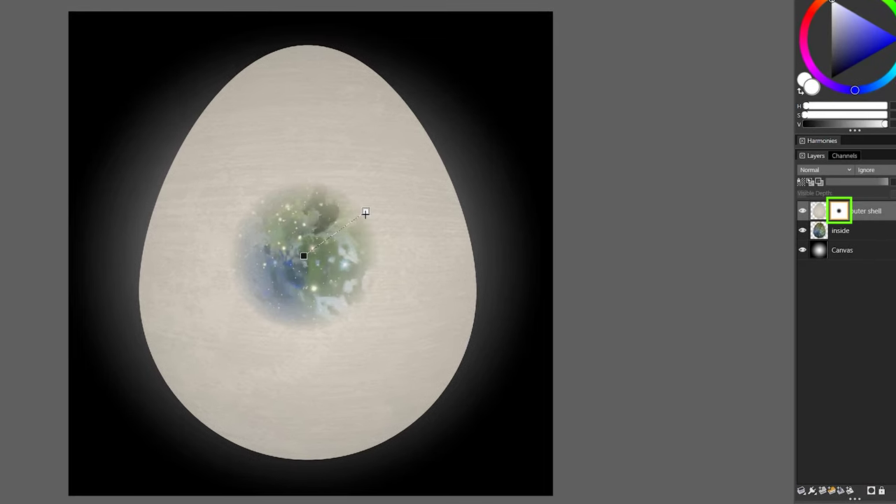
{"action": "left_click_drag", "start_coordinate": [377, 200], "coordinate": [388, 171]}
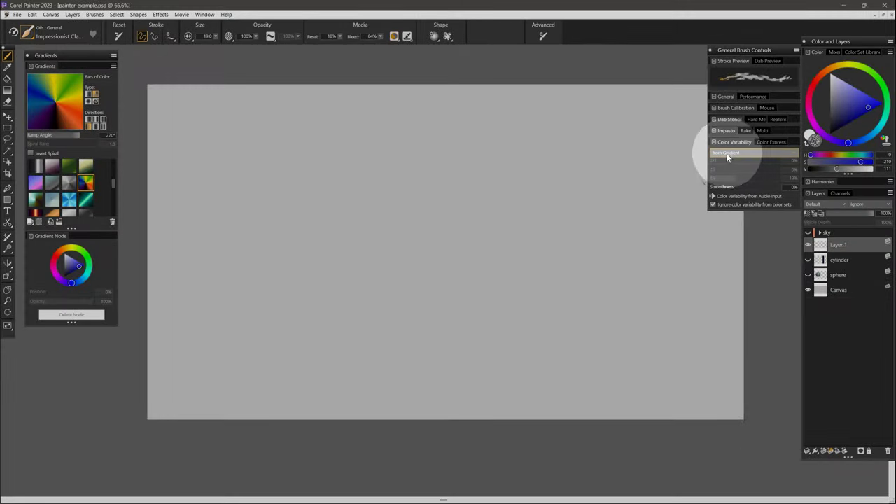
Step: Set the Impressionist brush's color variability to from Gradient and its size to about 111.6
{"action": "left_click", "coordinate": [729, 154]}
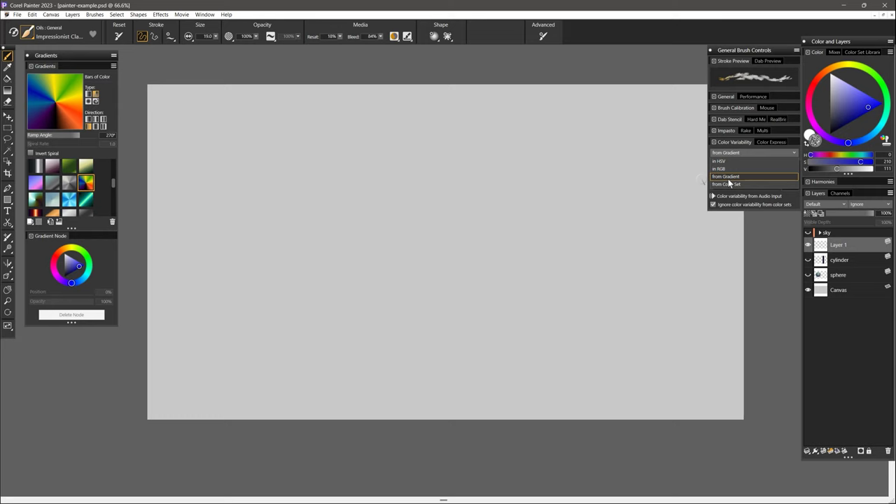
{"action": "left_click", "coordinate": [730, 179]}
{"action": "mouse_move", "coordinate": [405, 202]}
{"action": "left_mouse_down"}
{"action": "mouse_move", "coordinate": [413, 220]}
{"action": "mouse_move", "coordinate": [424, 221]}
{"action": "left_mouse_up"}
Step: Paint a patch of diagonal multicolored strokes with the Bars of Color gradient on Layer 1
{"action": "left_click_drag", "start_coordinate": [410, 136], "coordinate": [192, 266]}
{"action": "left_click_drag", "start_coordinate": [413, 150], "coordinate": [218, 293]}
{"action": "mouse_move", "coordinate": [402, 180]}
{"action": "left_mouse_down"}
{"action": "mouse_move", "coordinate": [226, 338]}
{"action": "mouse_move", "coordinate": [260, 341]}
{"action": "left_mouse_up"}
{"action": "mouse_move", "coordinate": [413, 190]}
{"action": "left_mouse_down"}
{"action": "mouse_move", "coordinate": [366, 236]}
{"action": "mouse_move", "coordinate": [279, 363]}
{"action": "left_mouse_up"}
{"action": "left_click_drag", "start_coordinate": [432, 208], "coordinate": [313, 345]}
{"action": "left_click_drag", "start_coordinate": [396, 192], "coordinate": [263, 312]}
{"action": "mouse_move", "coordinate": [381, 166]}
{"action": "left_mouse_down"}
{"action": "mouse_move", "coordinate": [289, 223]}
{"action": "mouse_move", "coordinate": [336, 162]}
{"action": "left_mouse_up"}
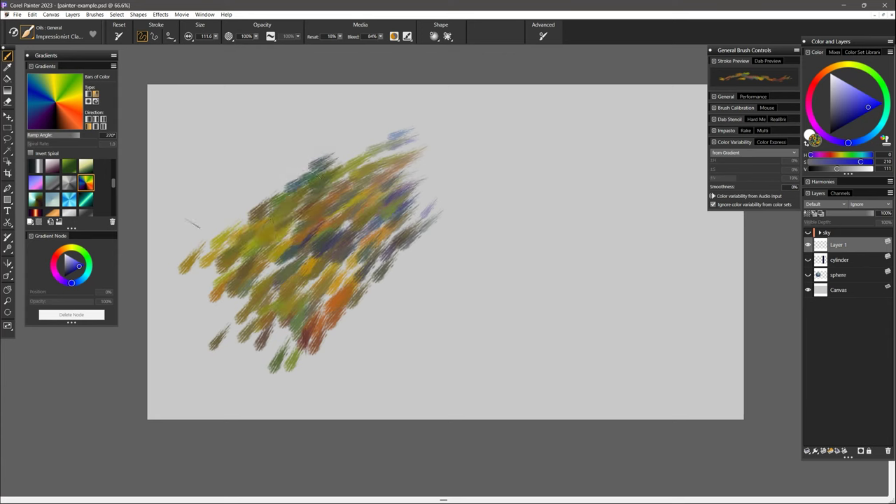
Step: Paint a patch of strokes with the Strange Neon gradient and another beside it with the Dusk gradient
{"action": "left_click", "coordinate": [85, 201]}
{"action": "mouse_move", "coordinate": [518, 184]}
{"action": "left_mouse_down"}
{"action": "mouse_move", "coordinate": [503, 201]}
{"action": "mouse_move", "coordinate": [471, 283]}
{"action": "mouse_move", "coordinate": [475, 332]}
{"action": "mouse_move", "coordinate": [509, 211]}
{"action": "mouse_move", "coordinate": [501, 173]}
{"action": "mouse_move", "coordinate": [524, 195]}
{"action": "mouse_move", "coordinate": [489, 349]}
{"action": "mouse_move", "coordinate": [534, 229]}
{"action": "mouse_move", "coordinate": [464, 294]}
{"action": "left_mouse_up"}
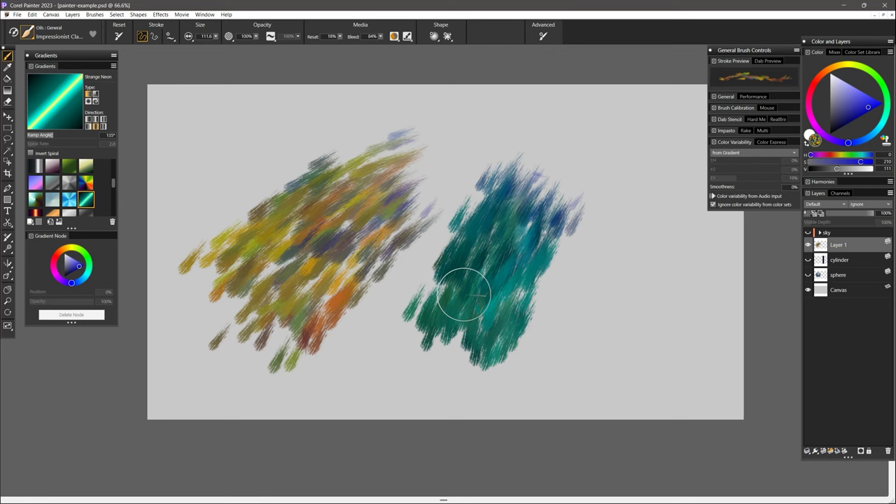
{"action": "left_click", "coordinate": [35, 183]}
{"action": "mouse_move", "coordinate": [634, 230]}
{"action": "left_mouse_down"}
{"action": "mouse_move", "coordinate": [609, 308]}
{"action": "mouse_move", "coordinate": [630, 351]}
{"action": "mouse_move", "coordinate": [633, 312]}
{"action": "mouse_move", "coordinate": [658, 319]}
{"action": "mouse_move", "coordinate": [620, 231]}
{"action": "mouse_move", "coordinate": [641, 310]}
{"action": "mouse_move", "coordinate": [674, 362]}
{"action": "left_mouse_up"}
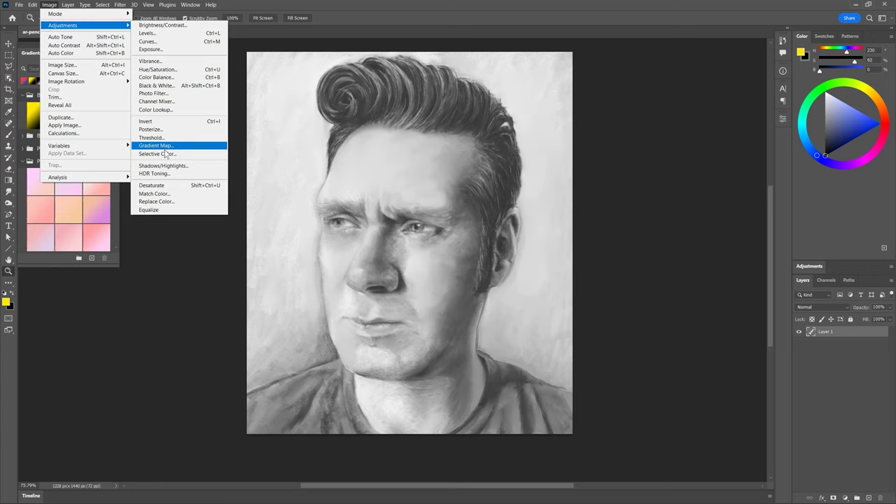
Step: In Photoshop, start a Gradient Map adjustment on the grayscale pencil portrait and open its gradient for editing
{"action": "left_click", "coordinate": [163, 147]}
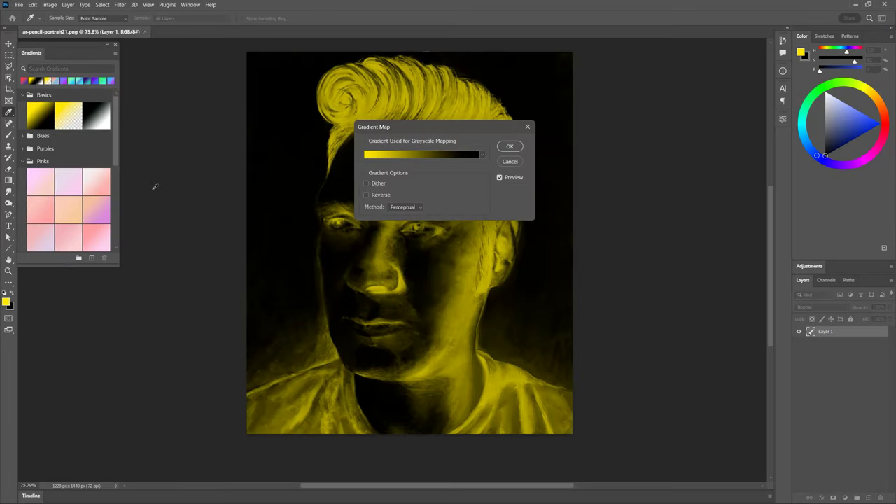
{"action": "left_click", "coordinate": [444, 156]}
{"action": "left_click", "coordinate": [28, 357]}
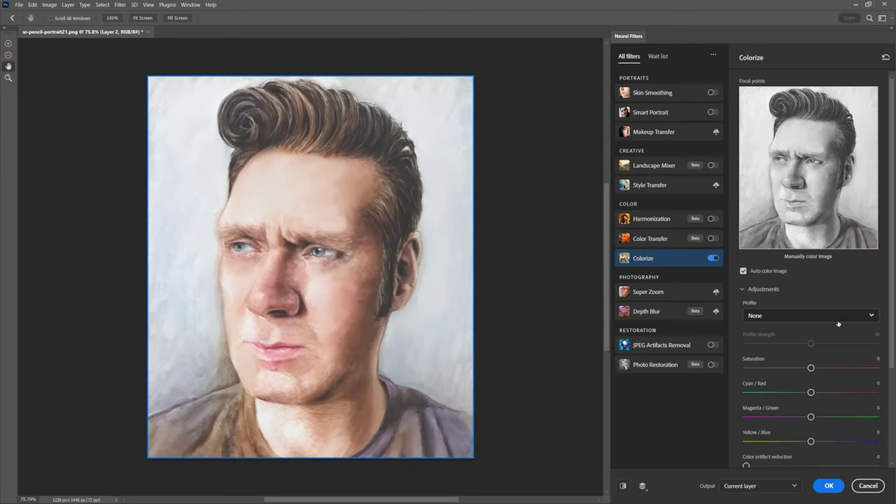
Step: Set the Colorize neural filter's profile to Retro faded and its Cyan/Red value to -18
{"action": "left_click", "coordinate": [809, 315]}
{"action": "left_click", "coordinate": [801, 411]}
{"action": "scroll", "coordinate": [800, 414], "scroll_direction": "down", "scroll_amount": 2}
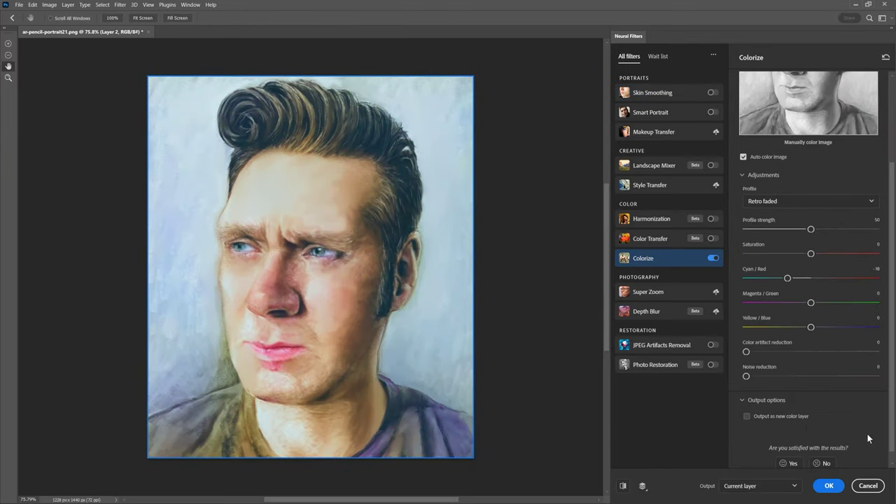